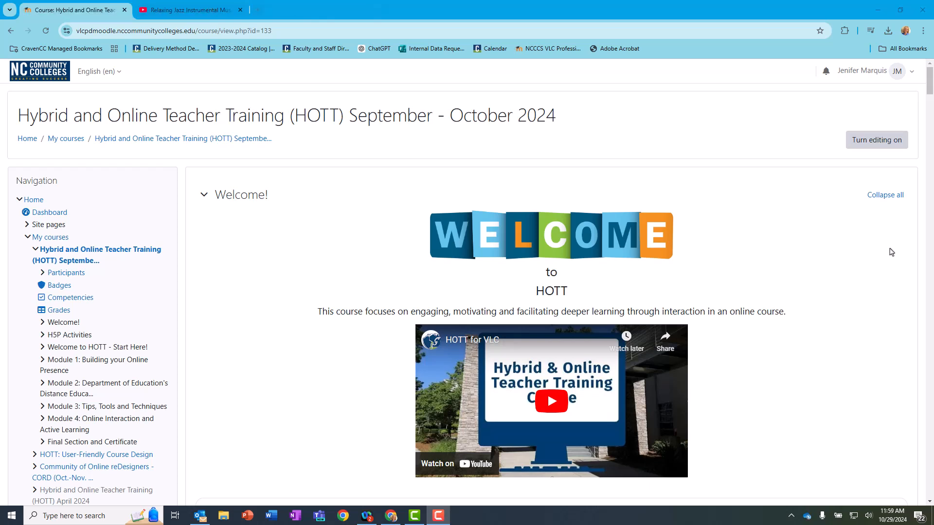
# Turn on course editing and add a new H5P activity to the H5P Activities section
pyautogui.click(869, 142)
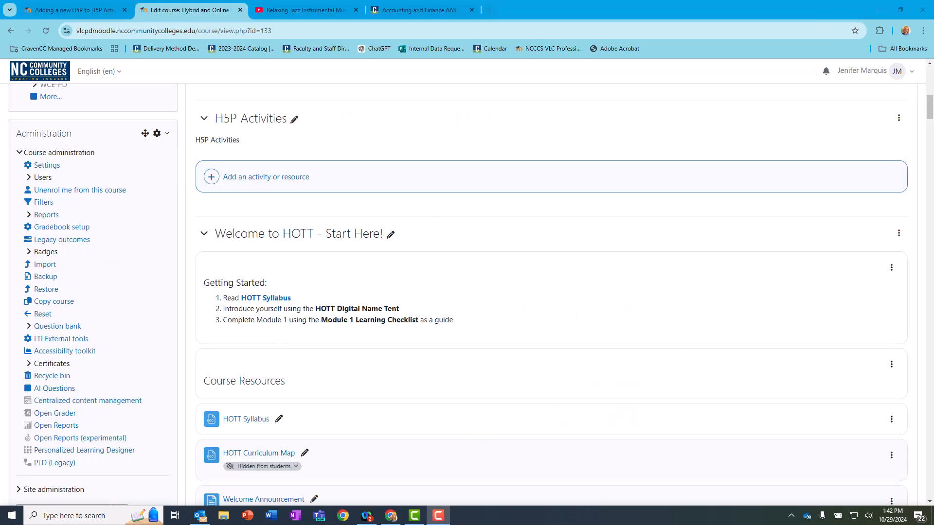
pyautogui.click(261, 178)
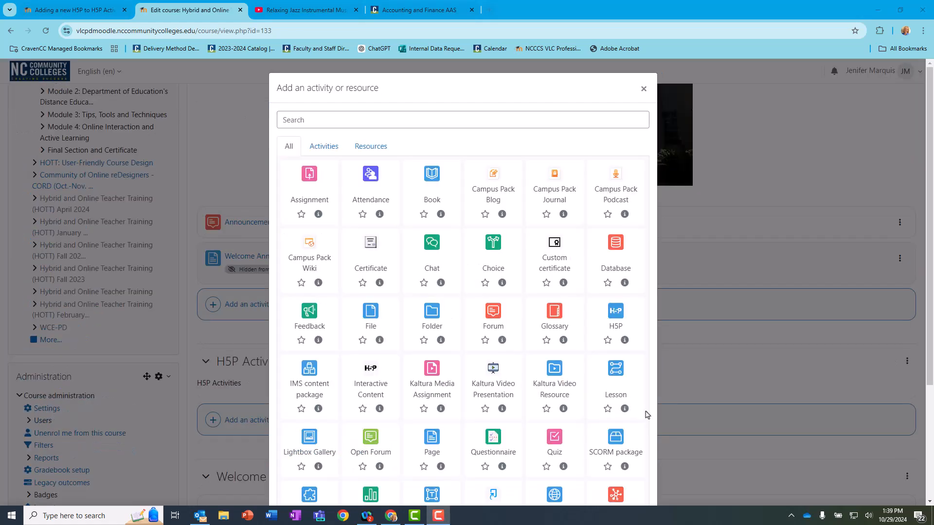
pyautogui.click(615, 316)
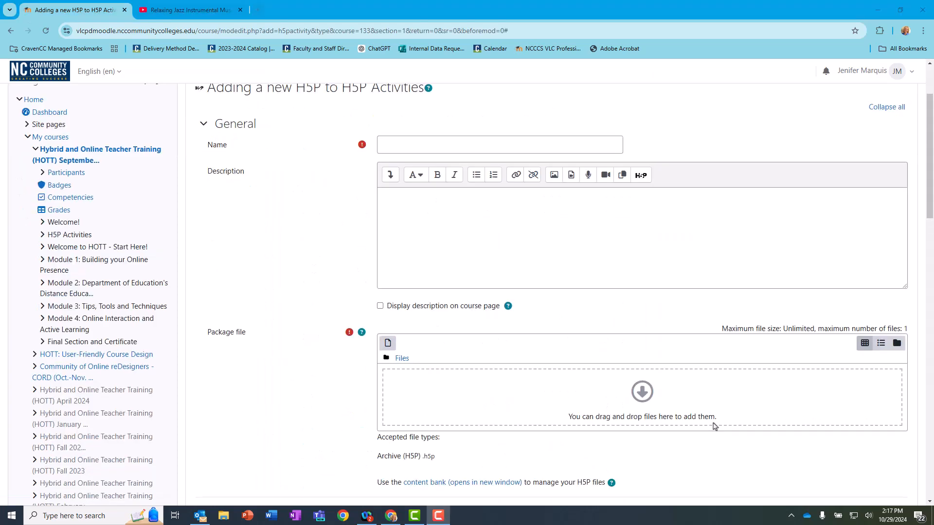
# Open the content bank from the new H5P activity's package file settings
pyautogui.scroll(1, 715, 426)
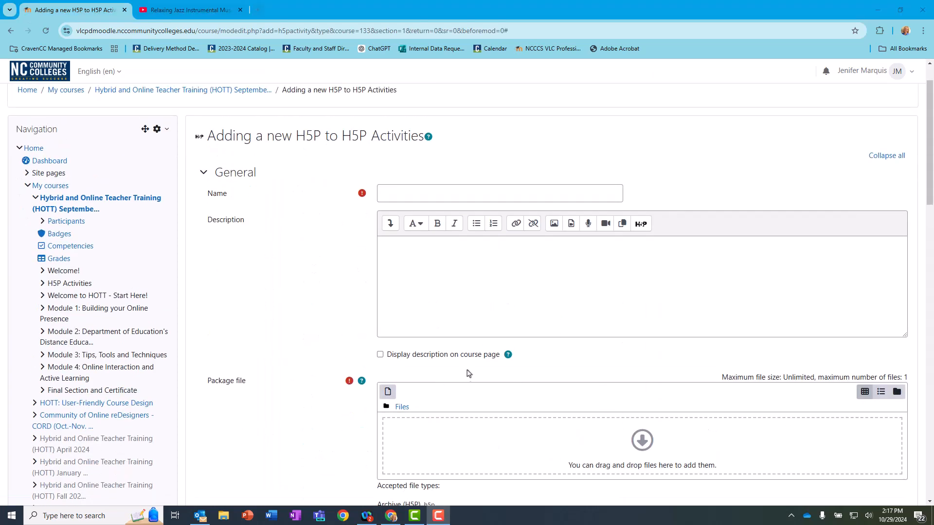
pyautogui.scroll(-2, 491, 287)
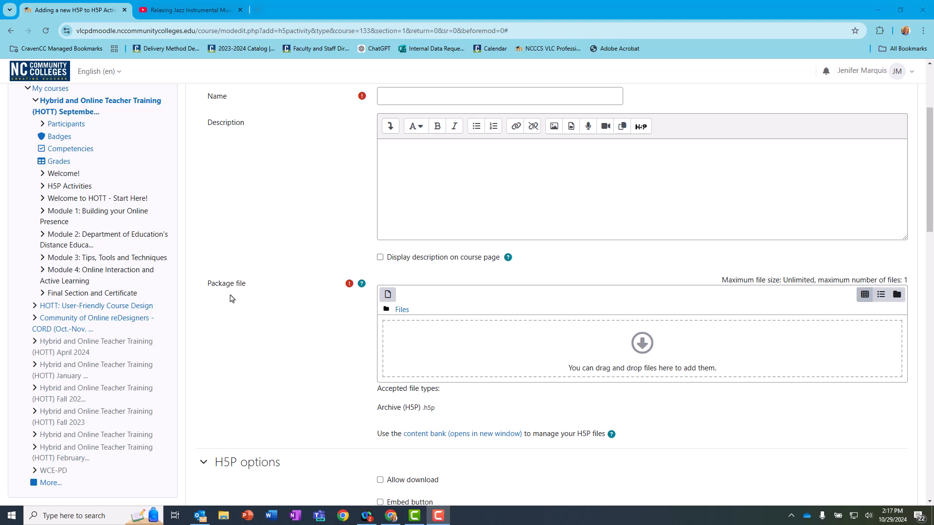
pyautogui.click(441, 437)
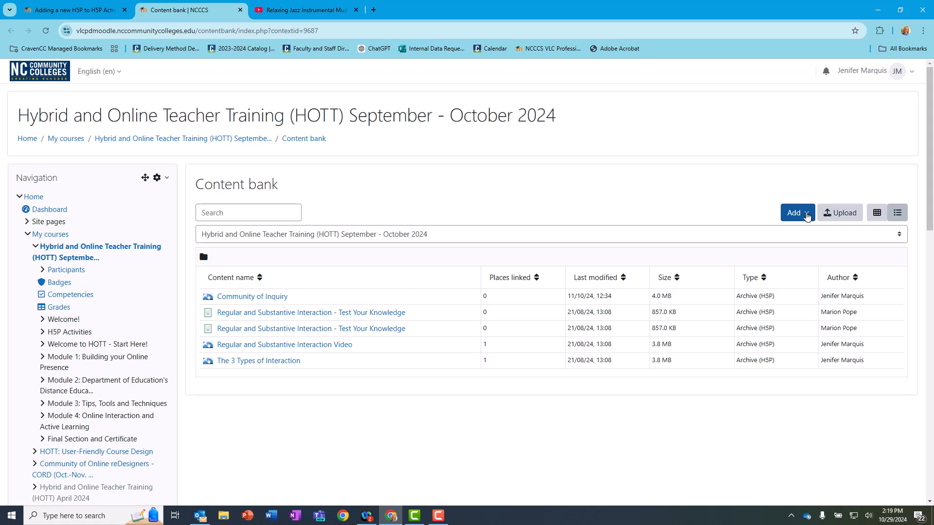
# Add a new Interactive Video to the course's content bank and title it Fall Quiz
pyautogui.click(806, 215)
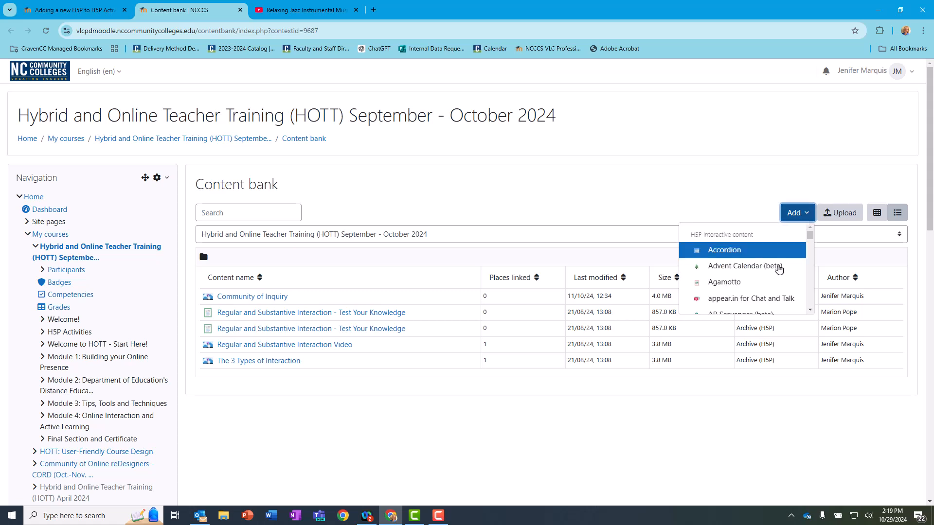
pyautogui.scroll(-3, 773, 272)
pyautogui.scroll(-6, 770, 277)
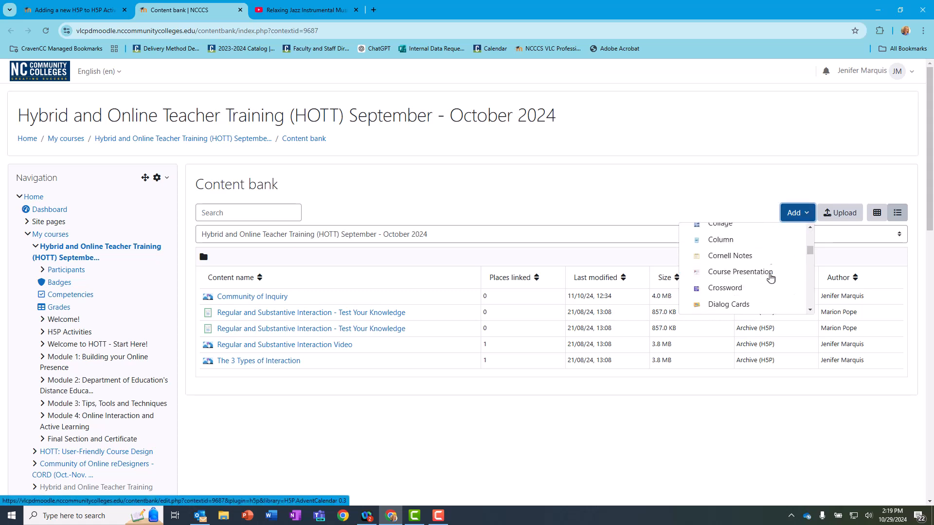
pyautogui.scroll(-5, 770, 278)
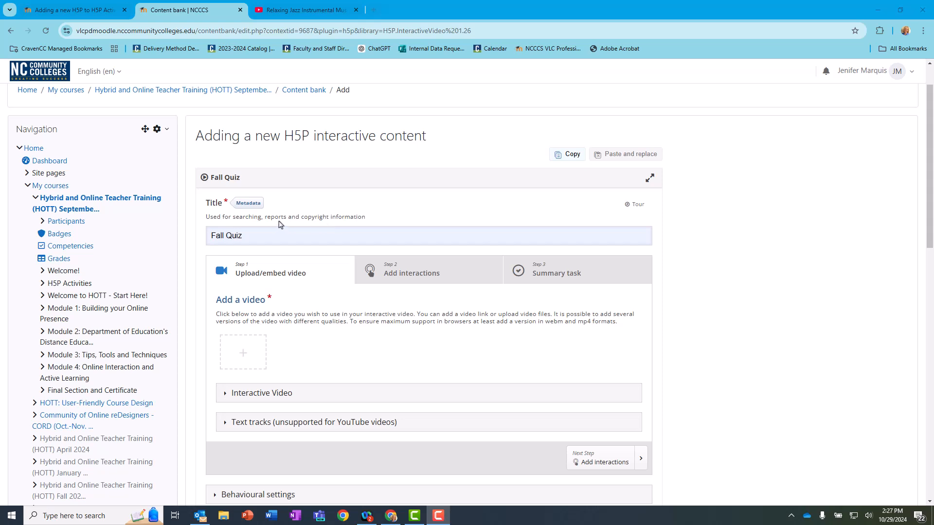
pyautogui.scroll(-1, 281, 225)
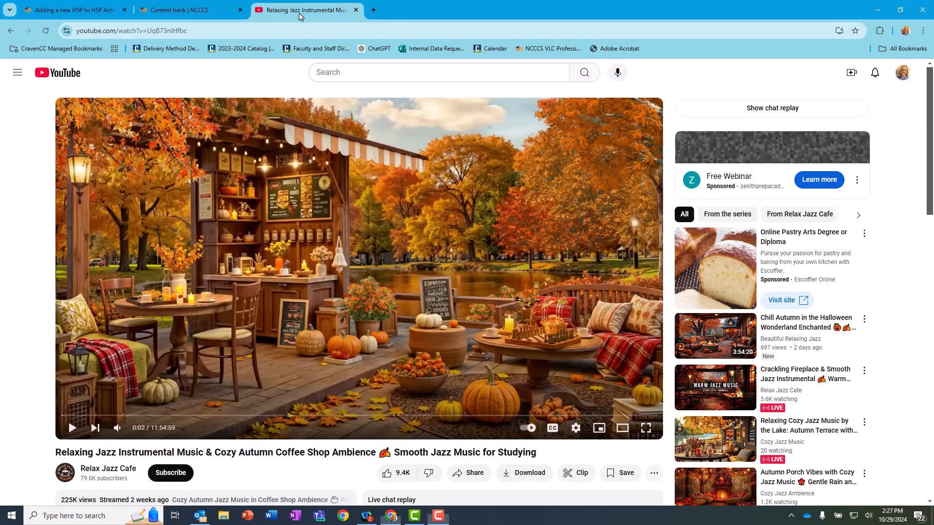
pyautogui.click(300, 16)
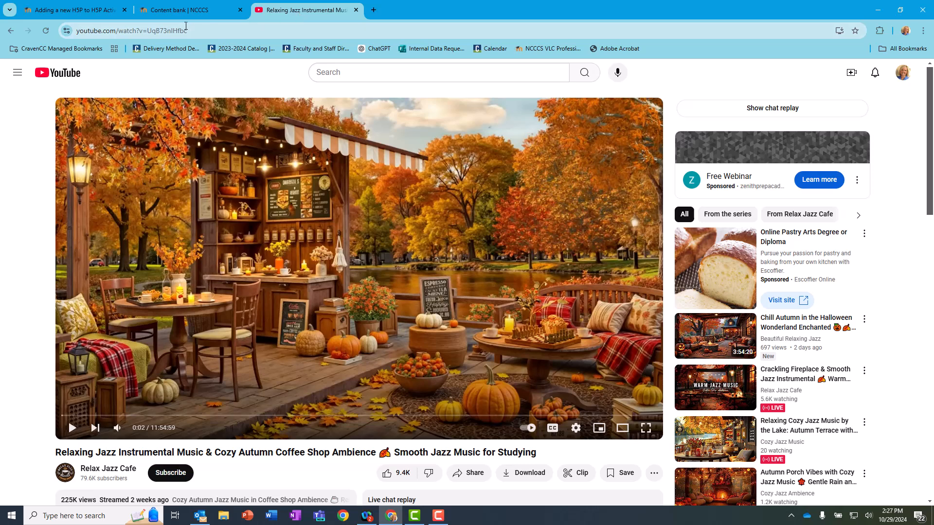
pyautogui.click(145, 31)
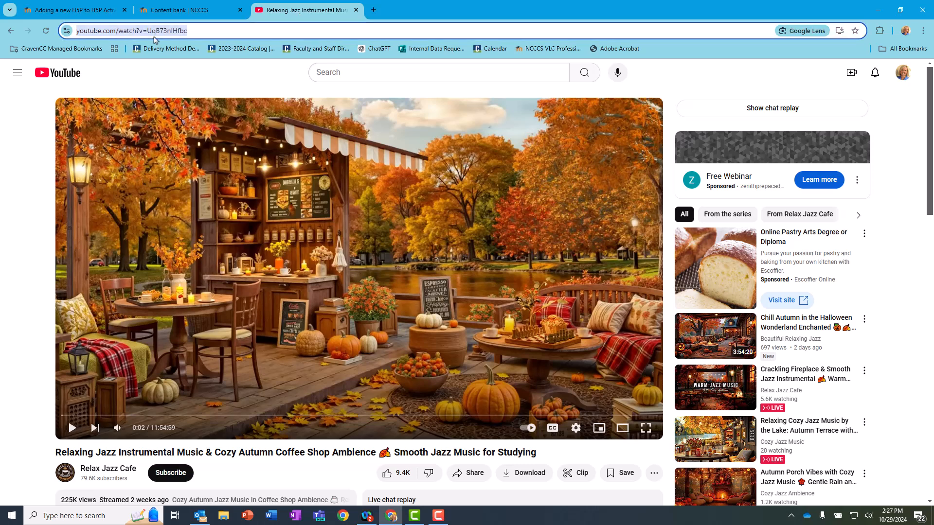
pyautogui.click(179, 10)
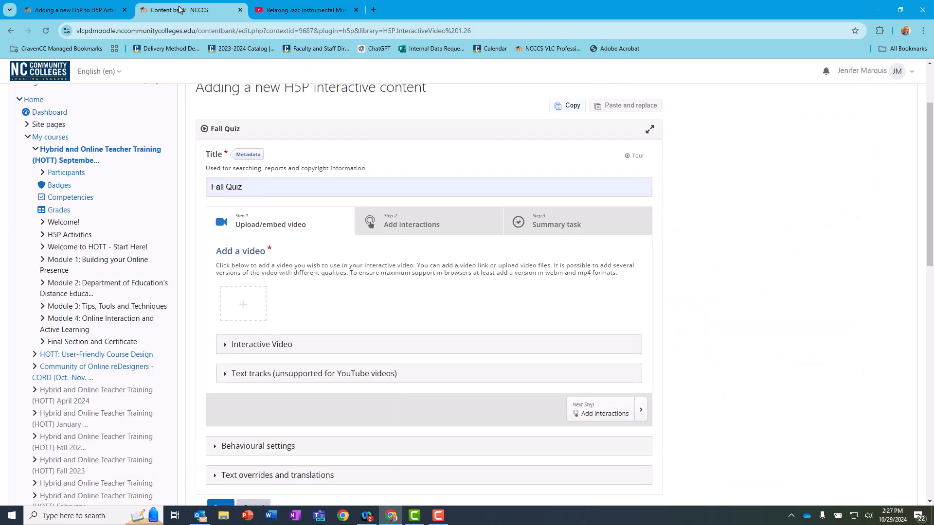
pyautogui.click(244, 312)
pyautogui.click(437, 343)
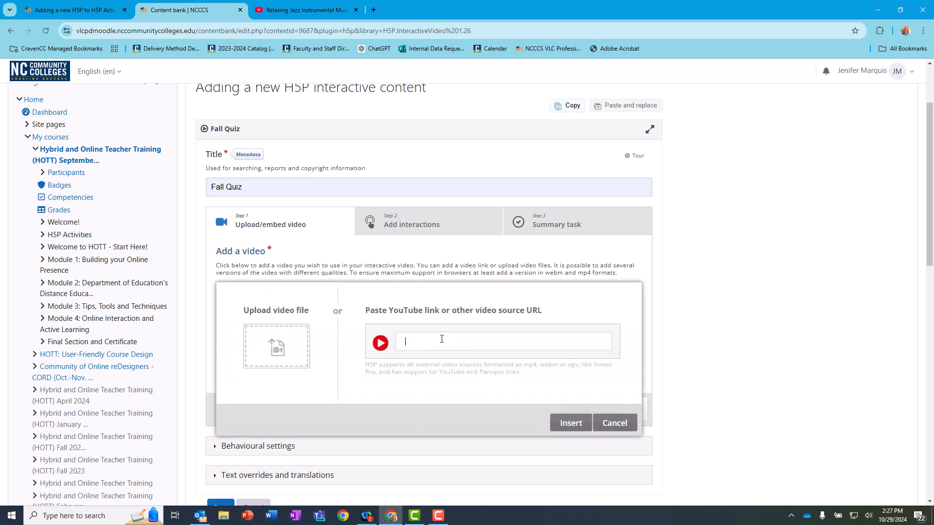
pyautogui.write('https://www.youtube.com/watch?v=UqB73nlHfbc')
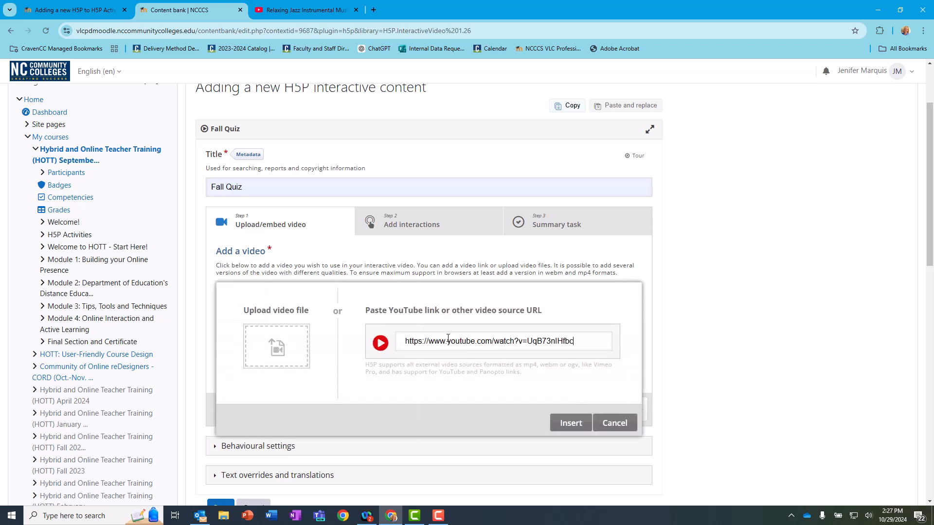
pyautogui.click(566, 422)
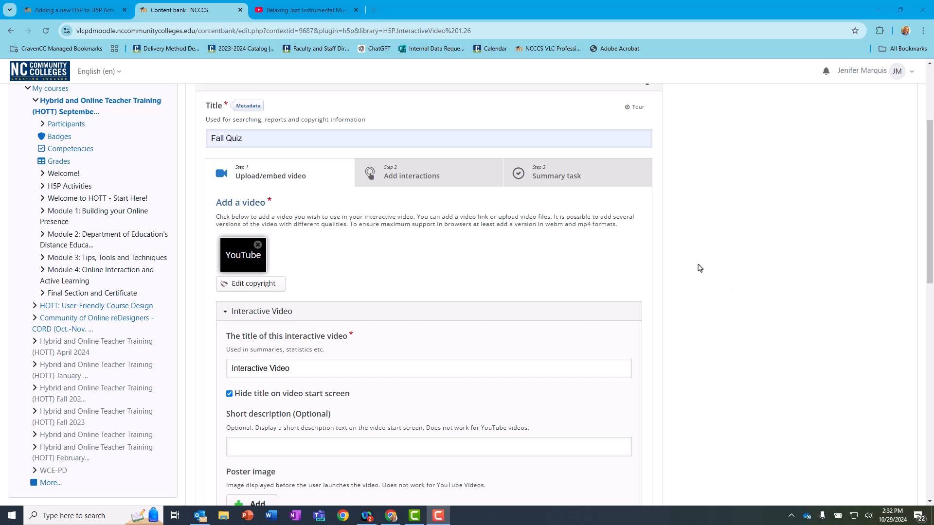
# Add a Multiple Choice interaction at the start of the video, labelled Question 1 and titled Fall Quiz
pyautogui.click(392, 177)
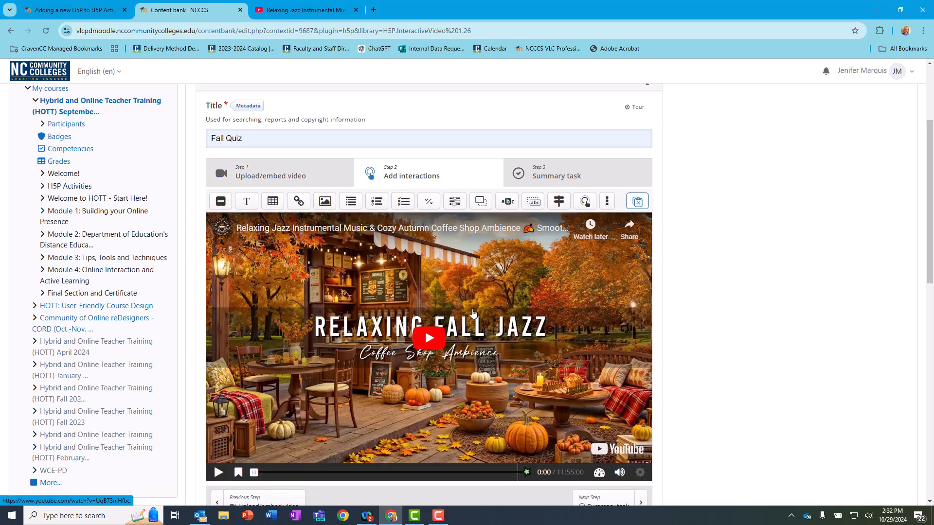
pyautogui.scroll(-1, 471, 314)
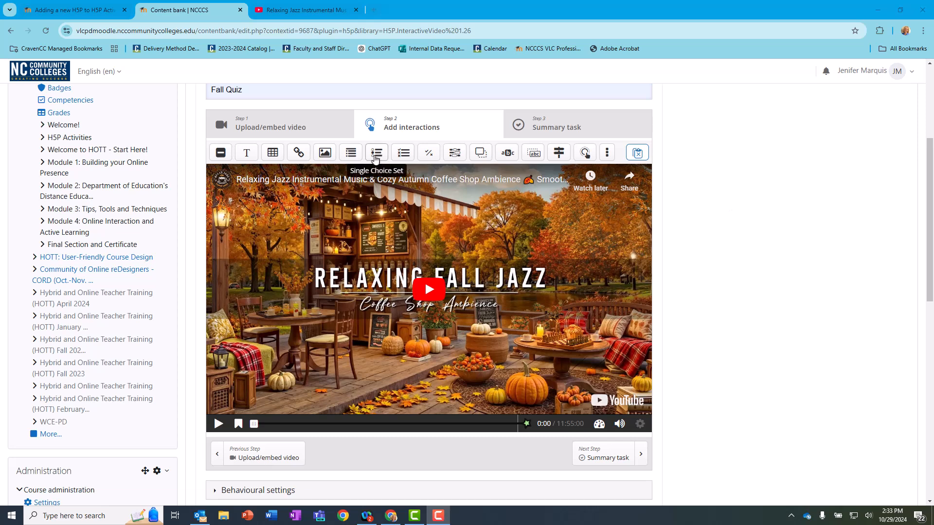
pyautogui.click(394, 155)
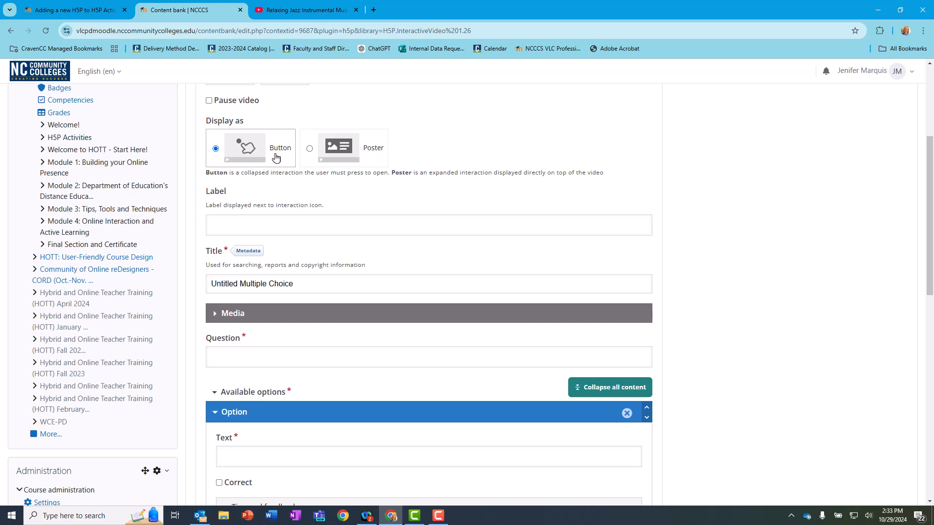
pyautogui.click(274, 224)
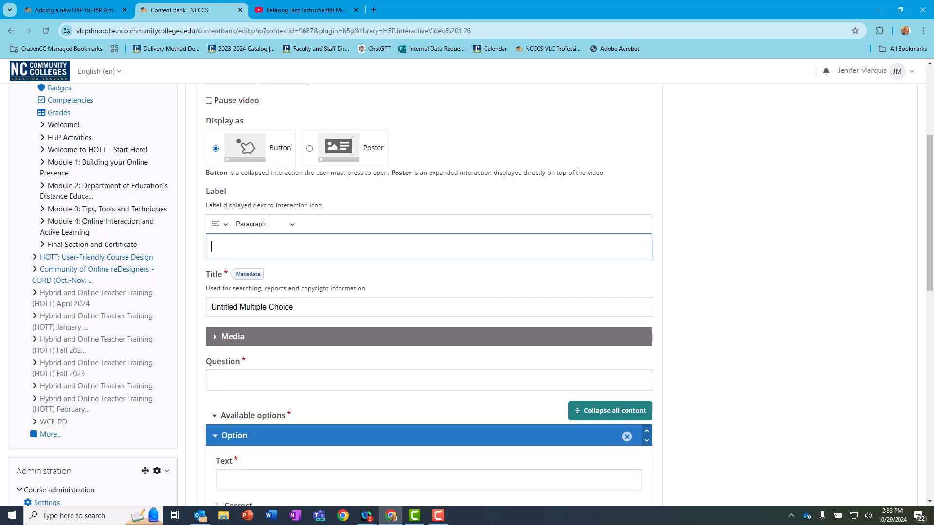
pyautogui.write('Question 1')
pyautogui.moveTo(298, 307); pyautogui.dragTo(183, 312)
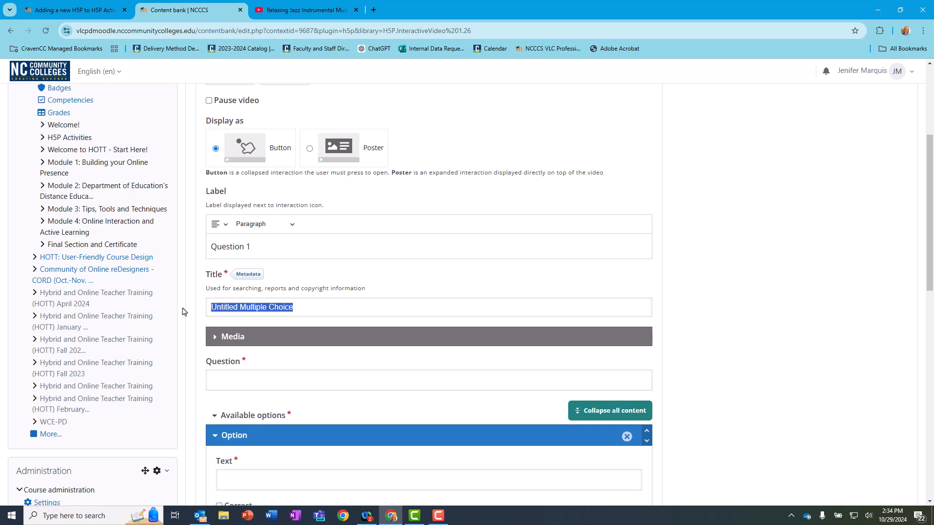
pyautogui.write('Fall Quiz')
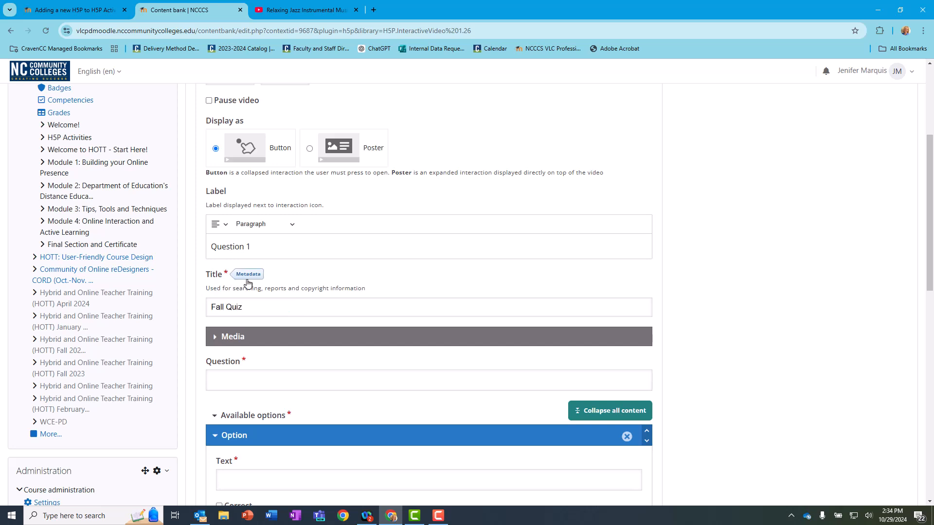
# Enter the question "What season is it in this video?" with Summer and Winter as the first two answer options
pyautogui.scroll(-1, 284, 378)
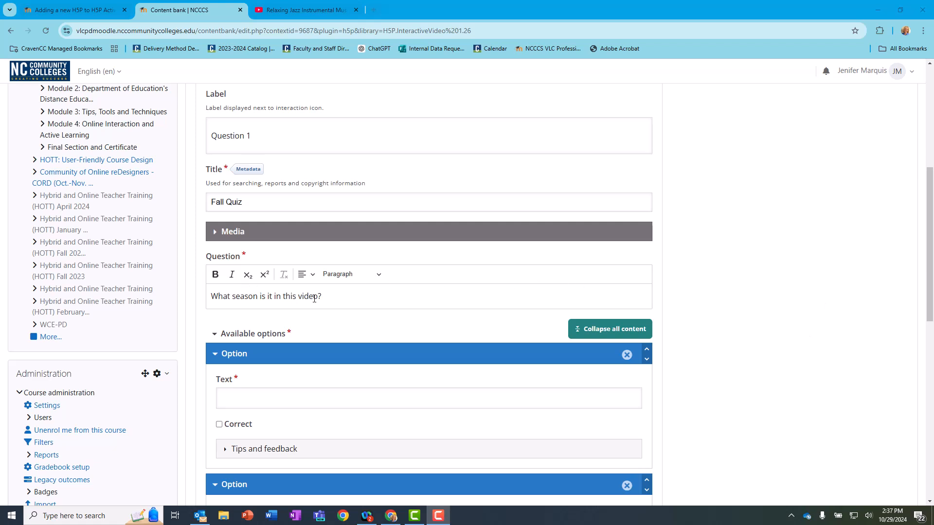
pyautogui.scroll(-1, 320, 301)
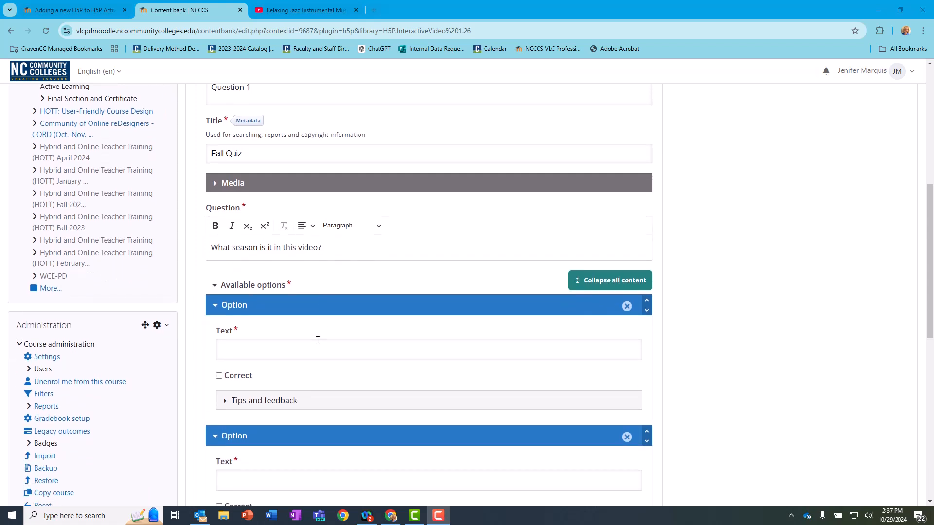
pyautogui.click(314, 346)
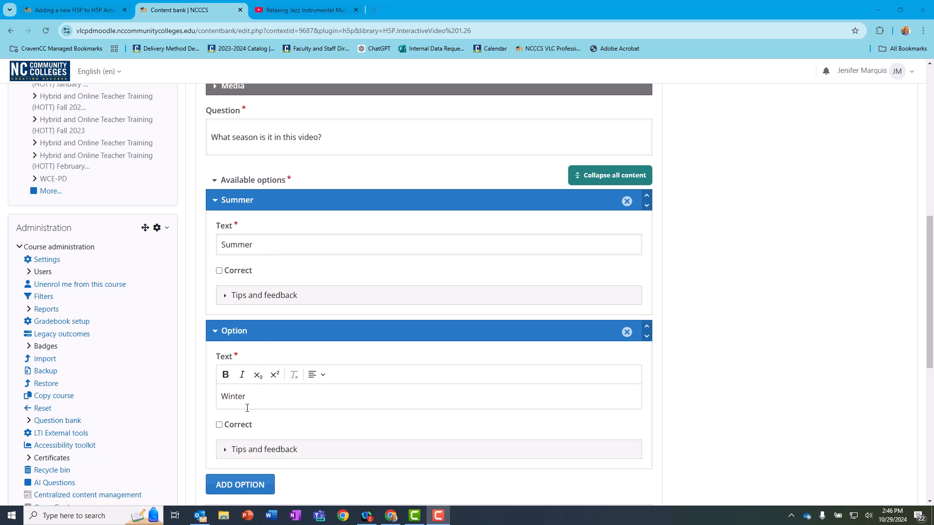
# Add a third answer option, Fall, mark it as correct and finish the multiple choice question
pyautogui.scroll(-2, 247, 399)
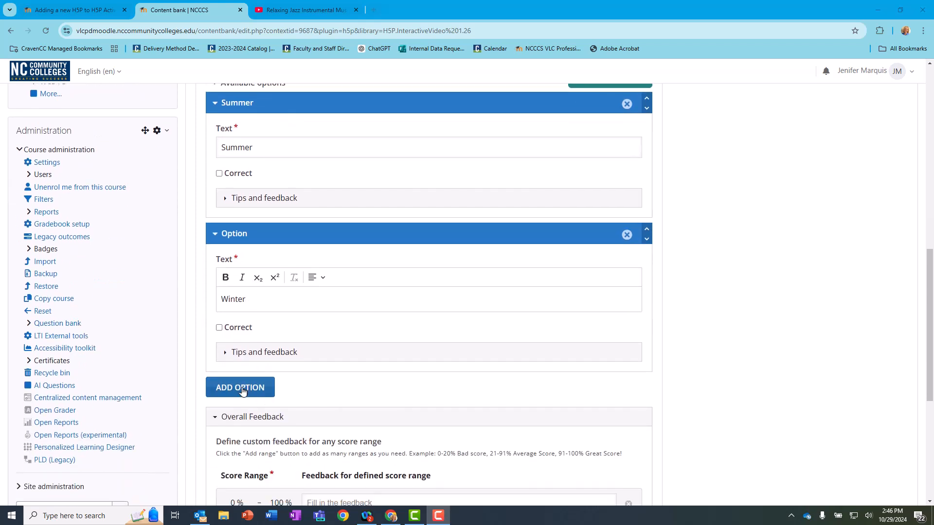
pyautogui.click(236, 388)
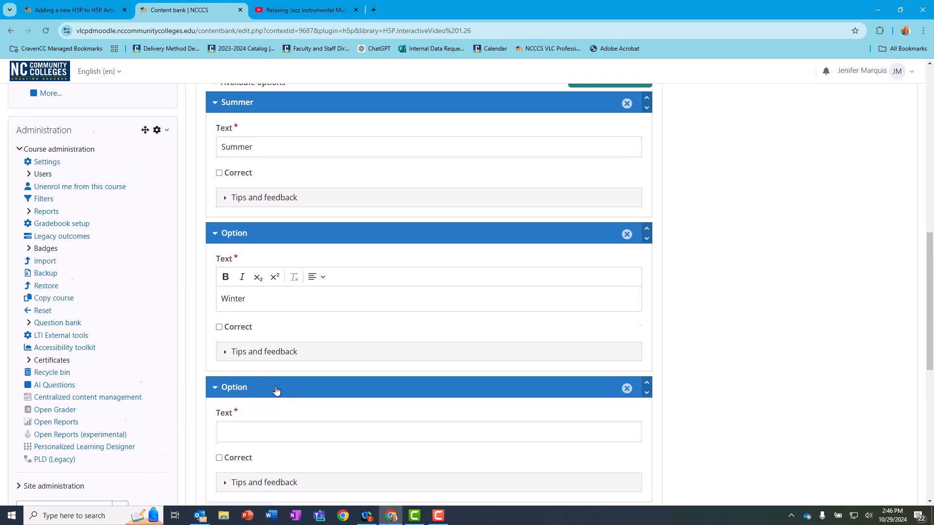
pyautogui.scroll(-1, 276, 389)
pyautogui.click(292, 382)
pyautogui.write('Fall')
pyautogui.click(219, 410)
pyautogui.scroll(-4, 323, 422)
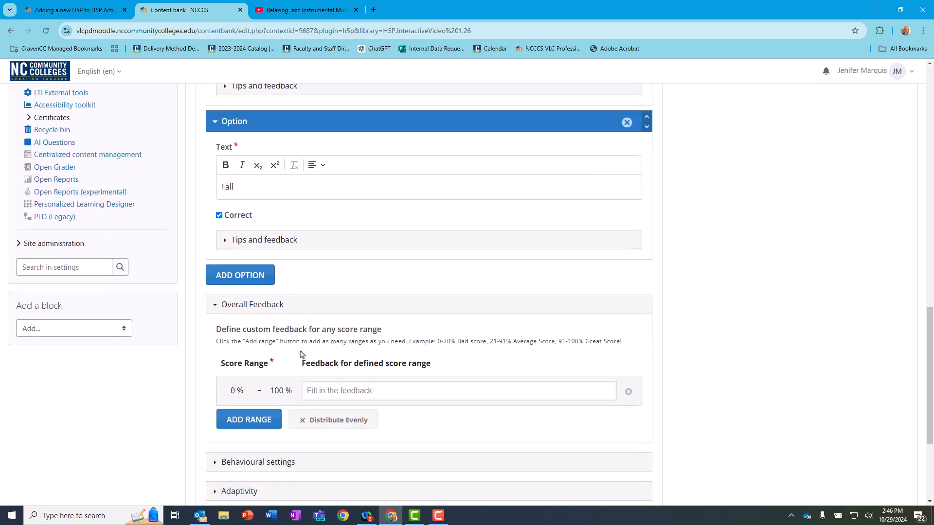
pyautogui.scroll(-2, 300, 354)
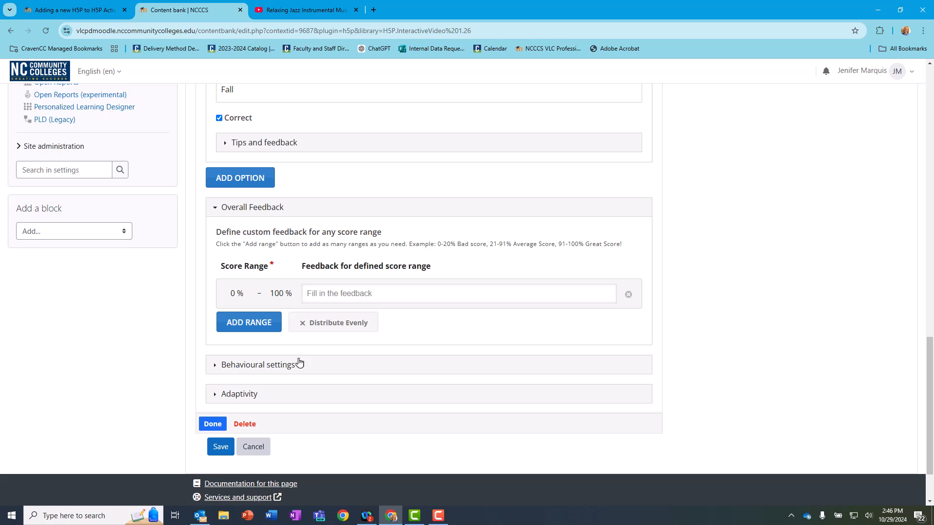
pyautogui.click(213, 424)
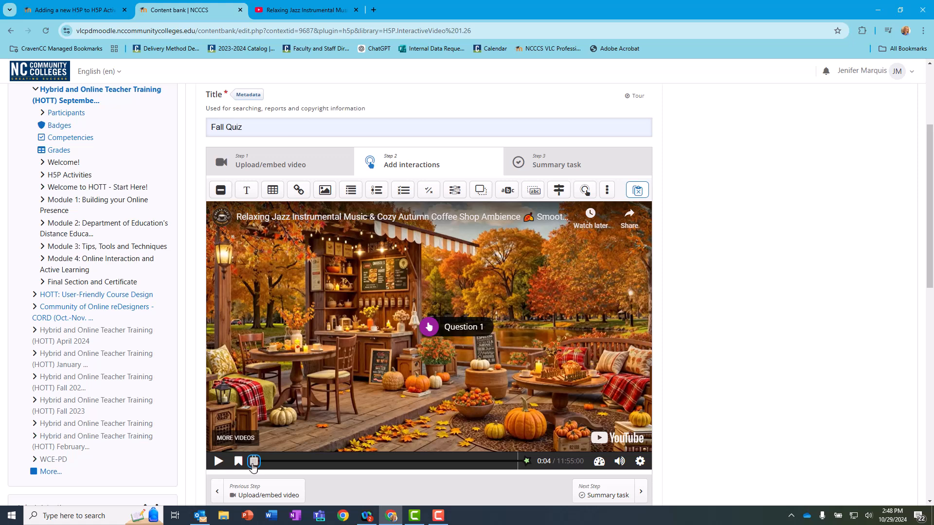
# Add a True/False question at 3:42:48 in the video and label it Question 2
pyautogui.moveTo(253, 467); pyautogui.dragTo(333, 466)
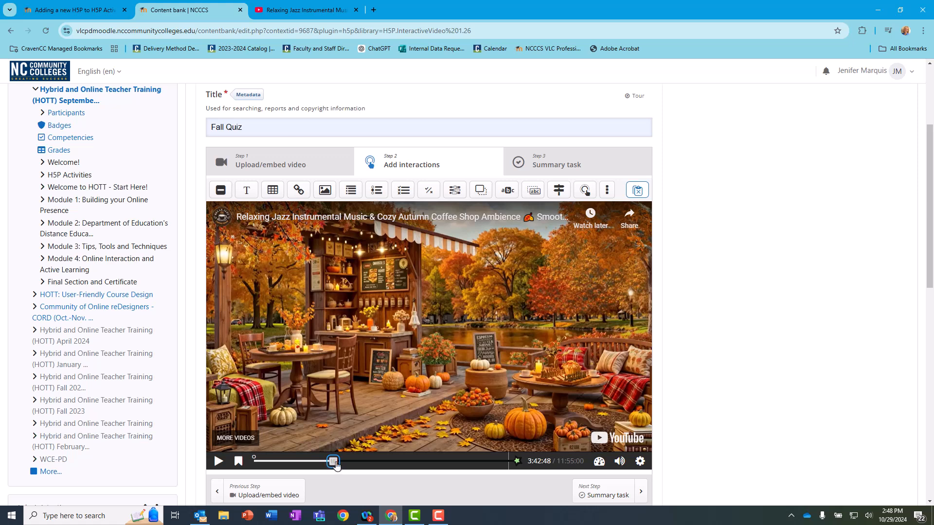
pyautogui.click(430, 194)
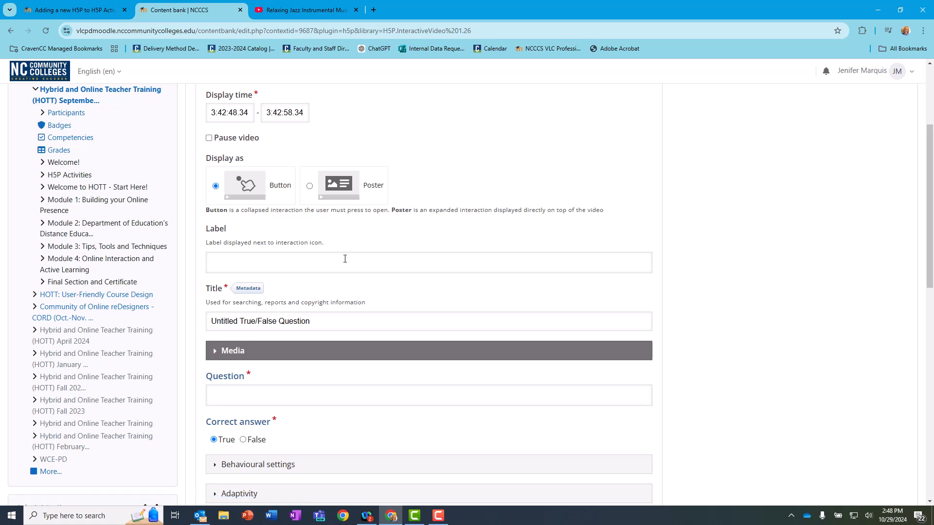
pyautogui.click(345, 259)
pyautogui.write('Question 2')
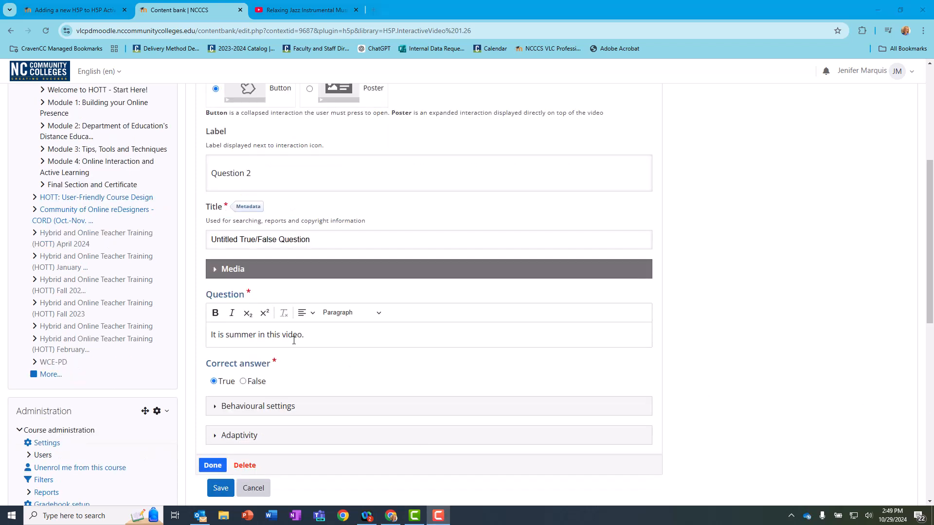
# Enter the statement "It is summer in this video." for the True/False question and set its correct answer to False
pyautogui.scroll(-1, 294, 340)
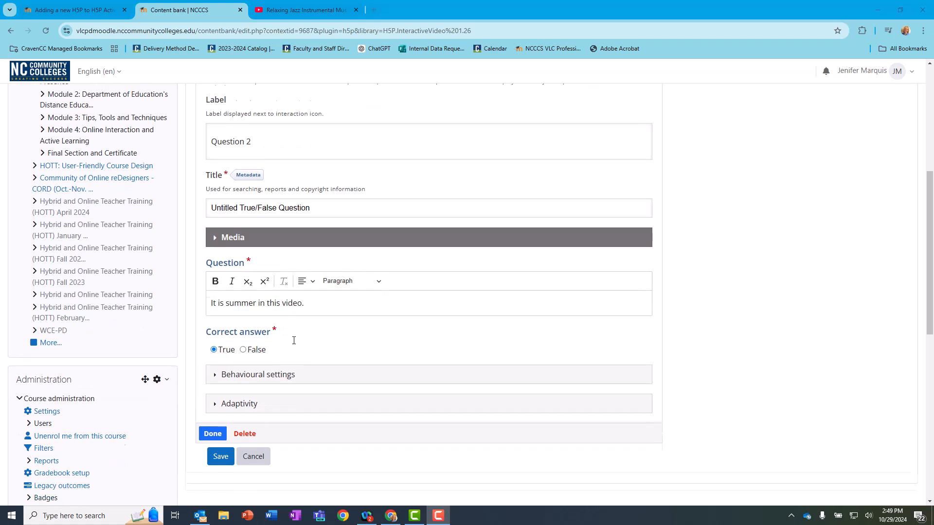
pyautogui.click(243, 333)
pyautogui.scroll(3, 329, 329)
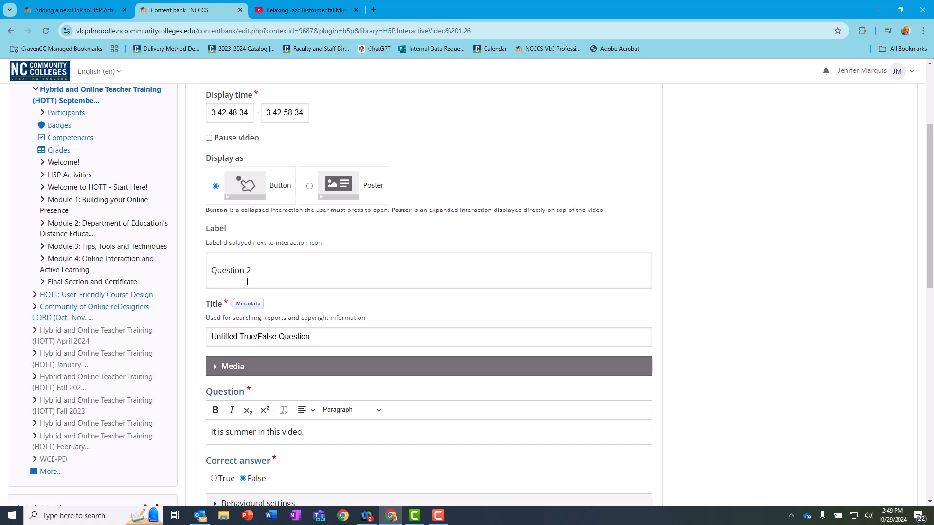
# Turn on pausing the video for the True/False question
pyautogui.scroll(1, 247, 281)
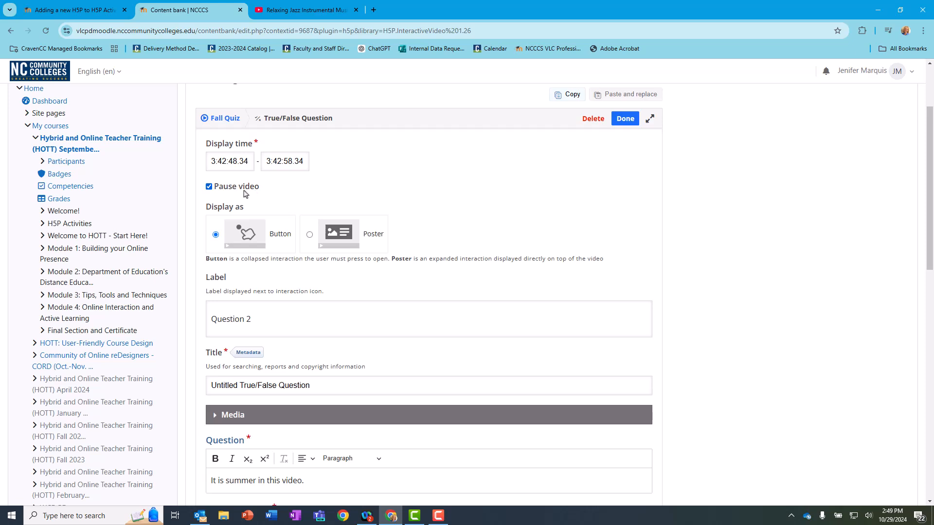
pyautogui.scroll(-5, 244, 193)
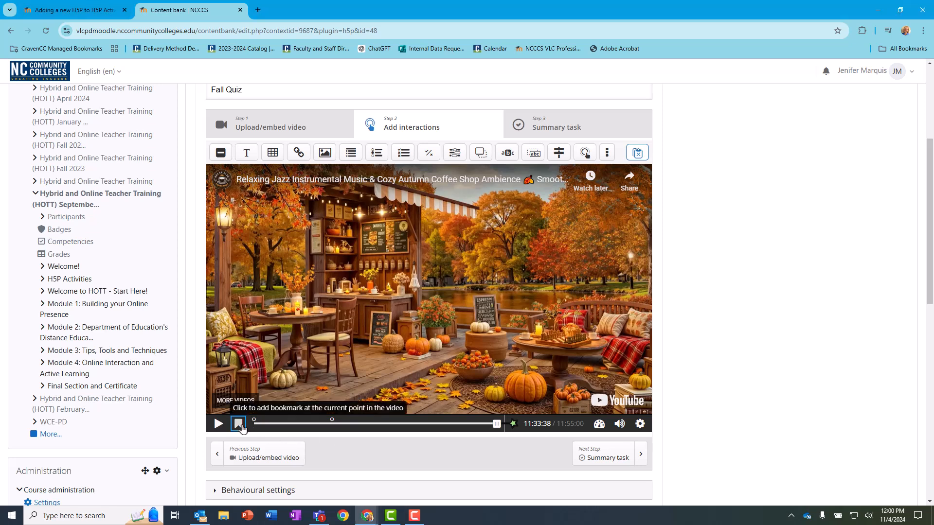
# Move the editor's playback position to about 11:42:46 and select the submit-screen star near the video's end
pyautogui.click(263, 424)
pyautogui.moveTo(264, 424); pyautogui.dragTo(500, 425)
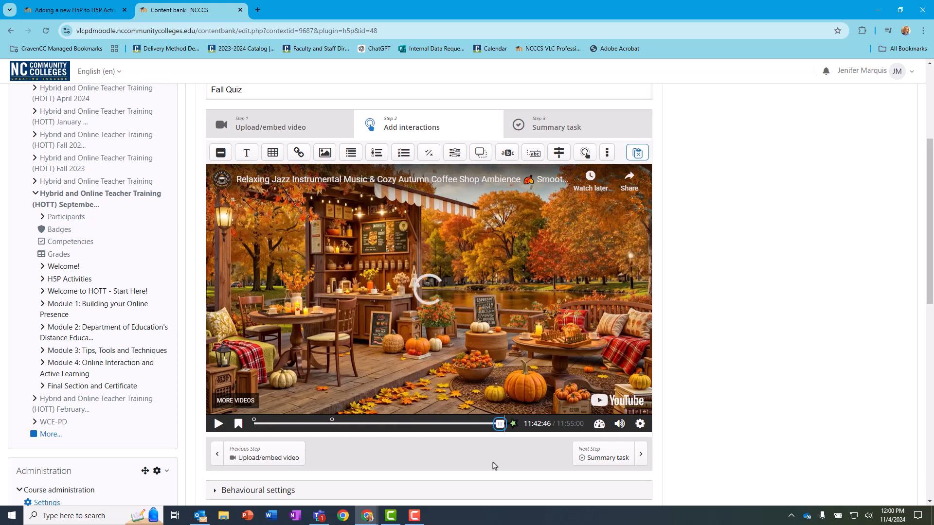
pyautogui.click(513, 425)
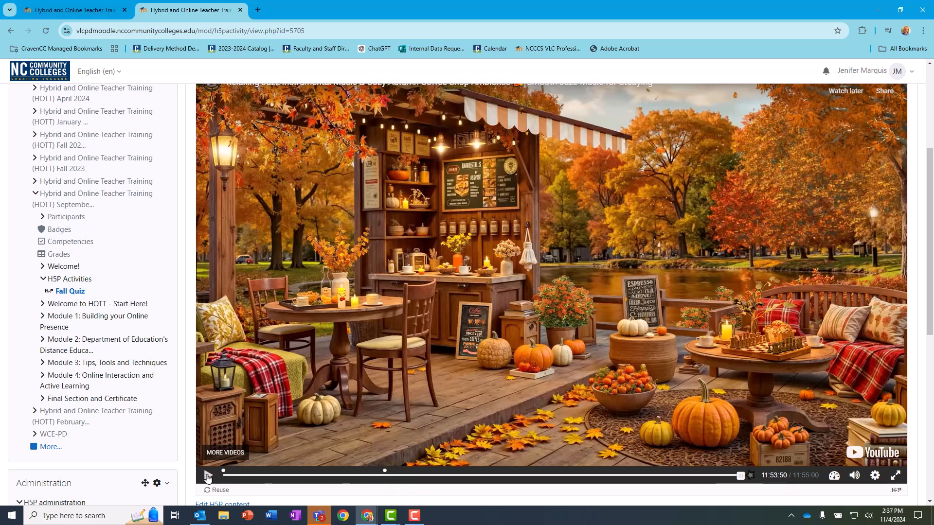
# Return the published Fall Quiz video to its beginning, answer Question 1 with Fall and continue the video
pyautogui.click(208, 476)
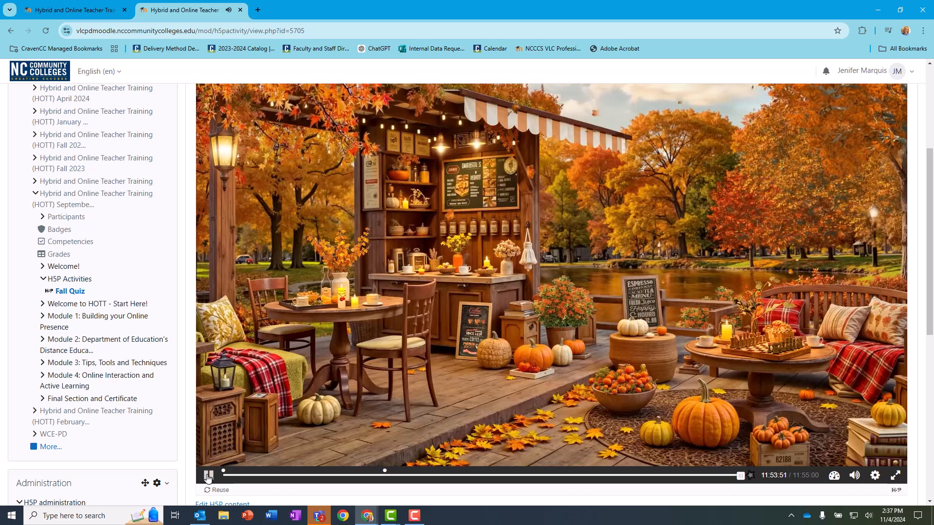
pyautogui.click(208, 475)
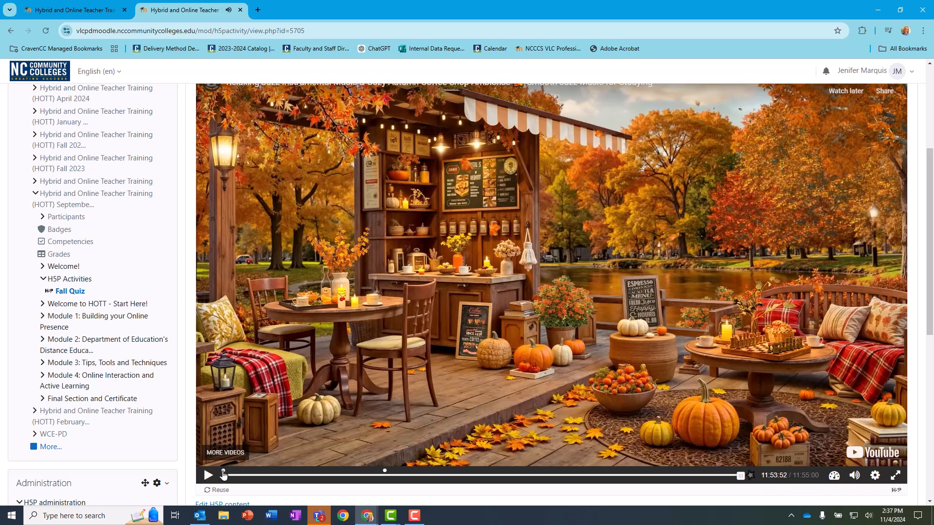
pyautogui.click(223, 475)
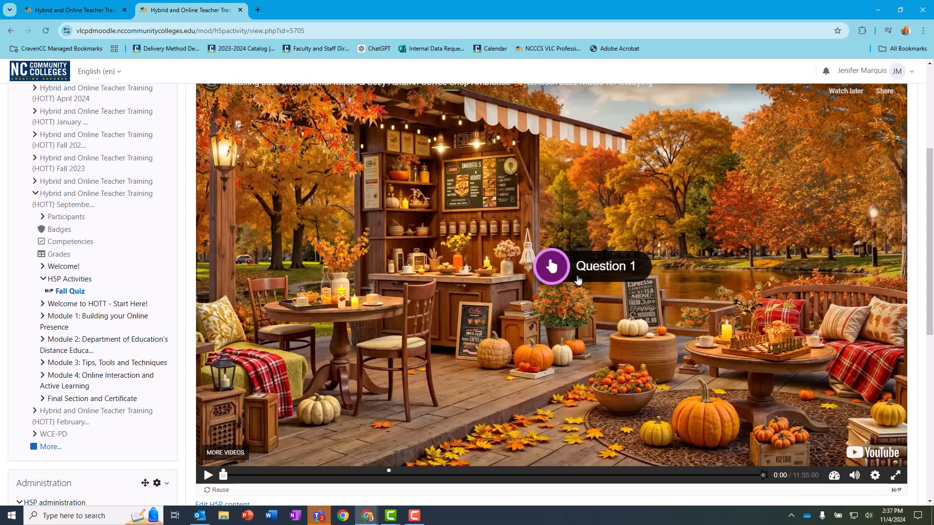
pyautogui.click(579, 278)
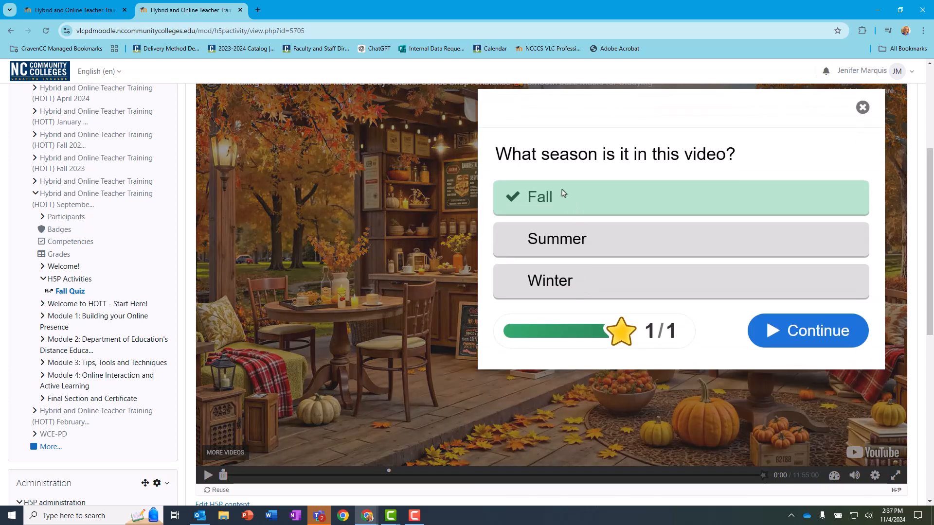
pyautogui.click(775, 336)
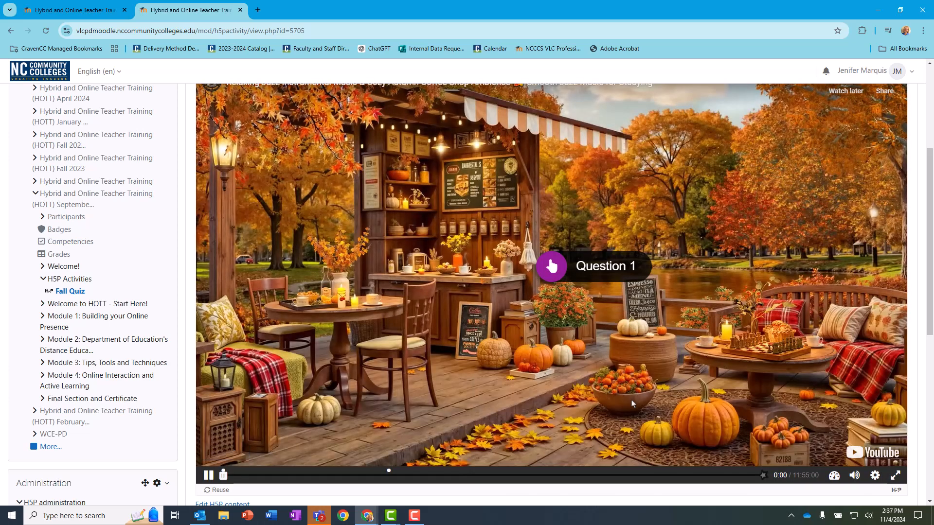
# Move ahead to Question 2 in the video, answer it False and continue playback
pyautogui.moveTo(244, 480); pyautogui.dragTo(384, 477)
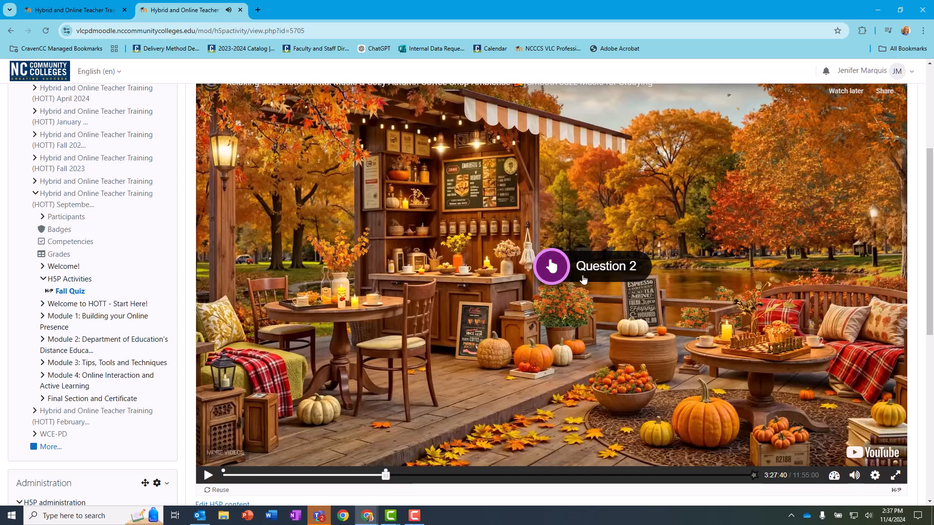
pyautogui.click(560, 267)
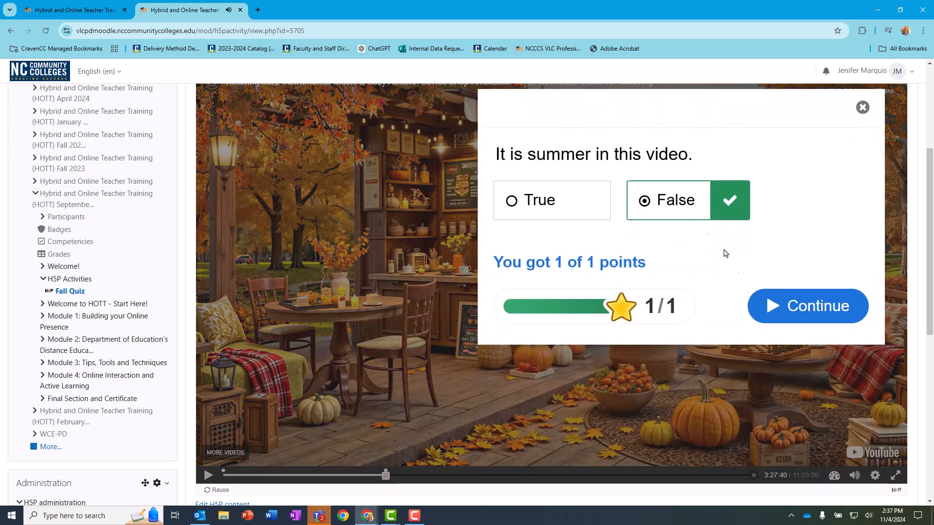
pyautogui.click(765, 305)
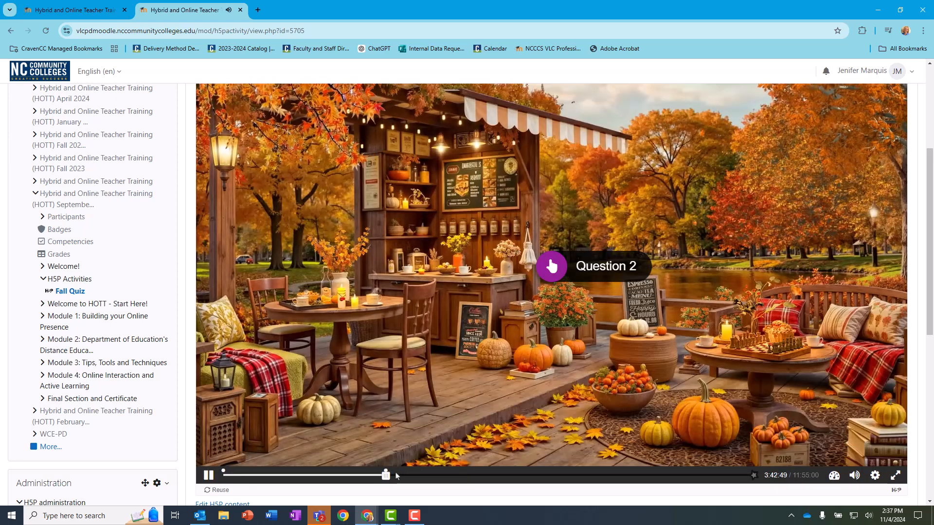
# Skip to the end of the video, open the submit screen and submit the quiz answers
pyautogui.click(541, 475)
pyautogui.moveTo(561, 488); pyautogui.dragTo(738, 488)
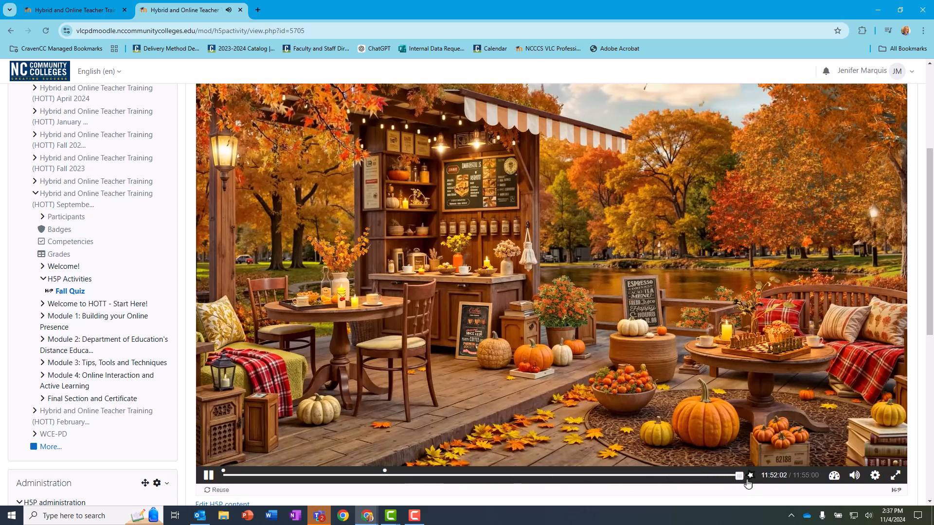
pyautogui.click(750, 476)
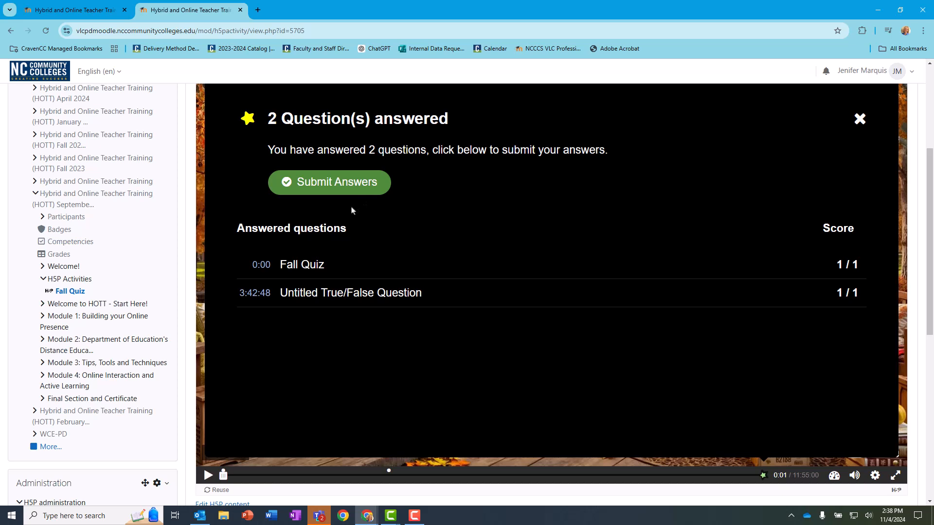
pyautogui.click(330, 185)
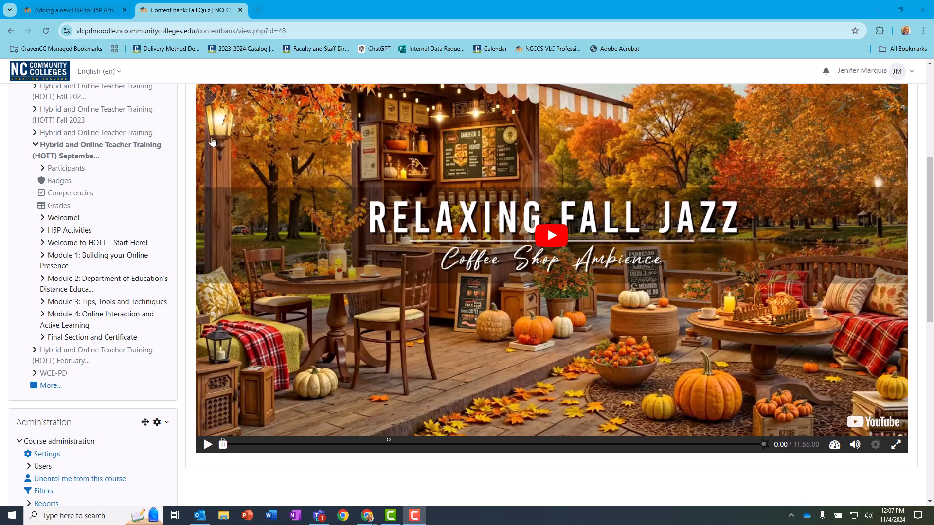
# Return to the new H5P activity form and attach Fall Quiz from the content bank as a linked package file
pyautogui.click(89, 11)
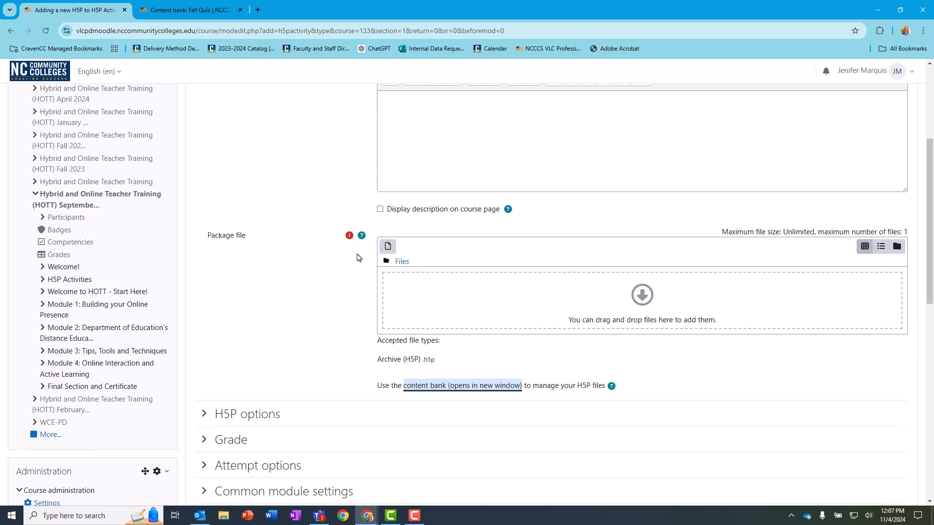
pyautogui.scroll(4, 359, 258)
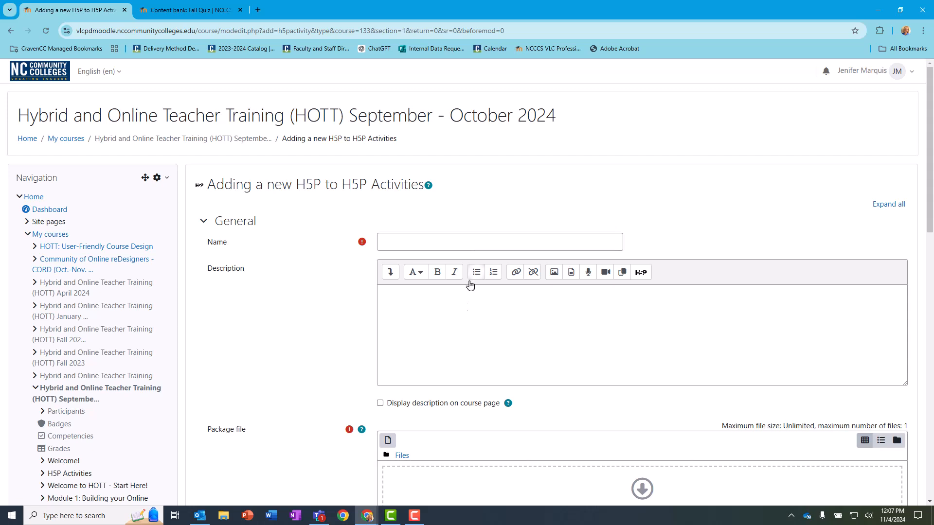
pyautogui.scroll(-4, 531, 343)
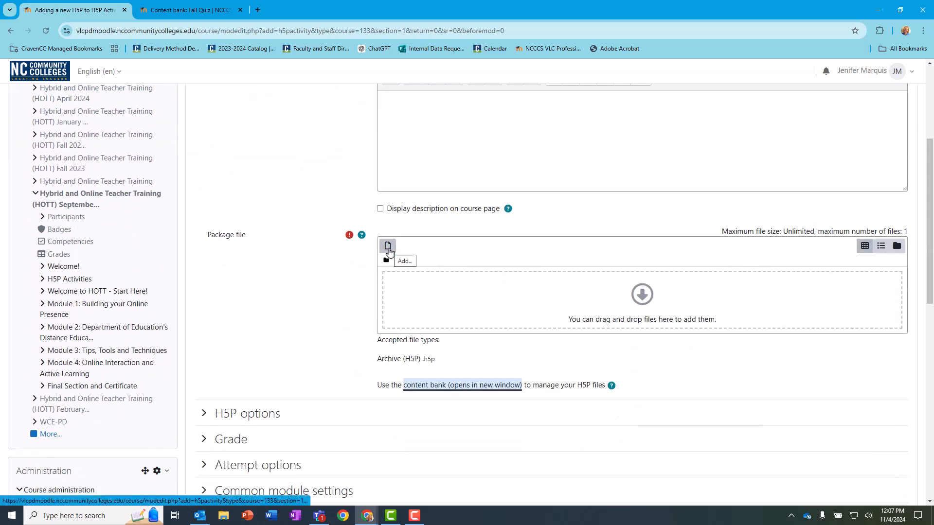
pyautogui.click(388, 246)
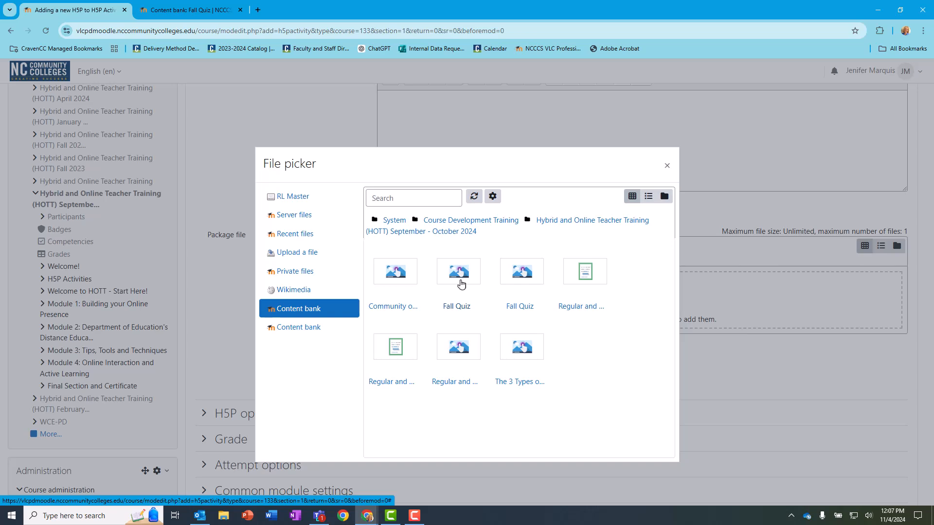
pyautogui.click(460, 283)
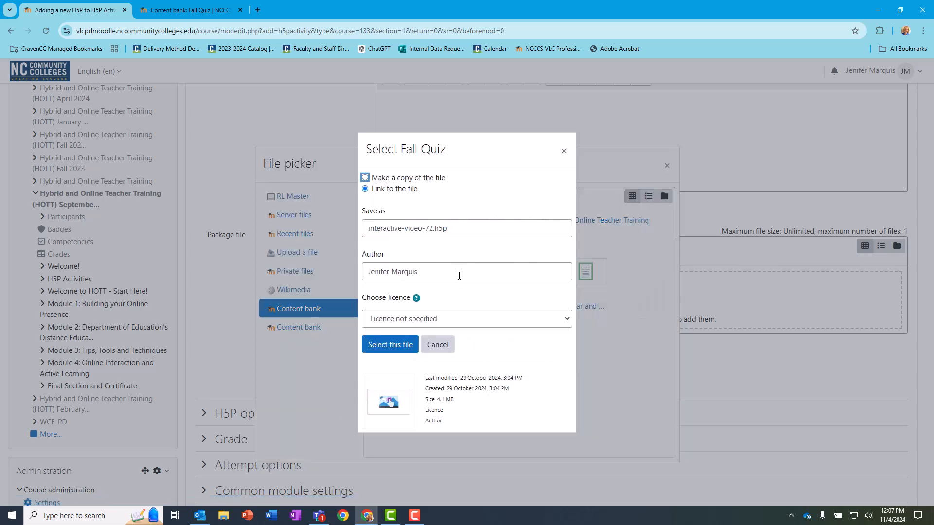
pyautogui.click(390, 344)
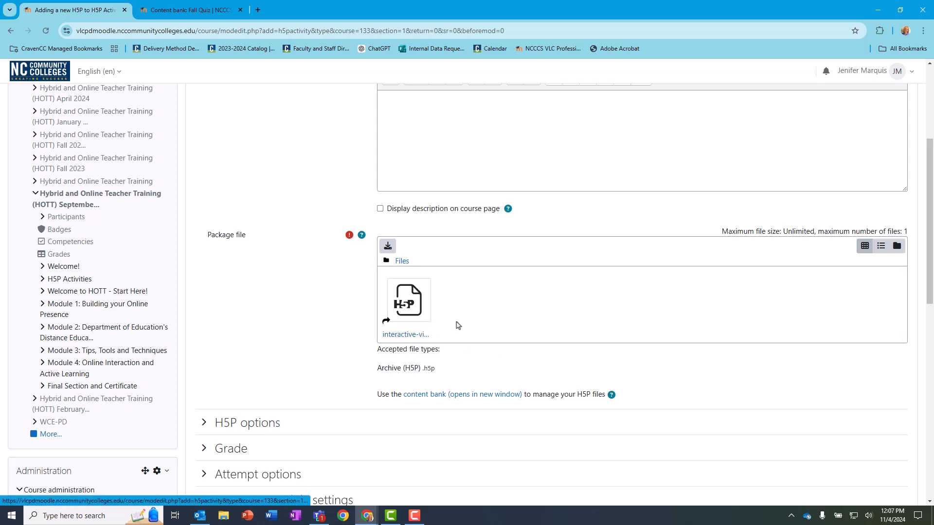
# Expand all sections of the H5P activity settings and set the grade category to Online Interaction and Active Learning
pyautogui.scroll(-2, 454, 324)
pyautogui.scroll(4, 454, 325)
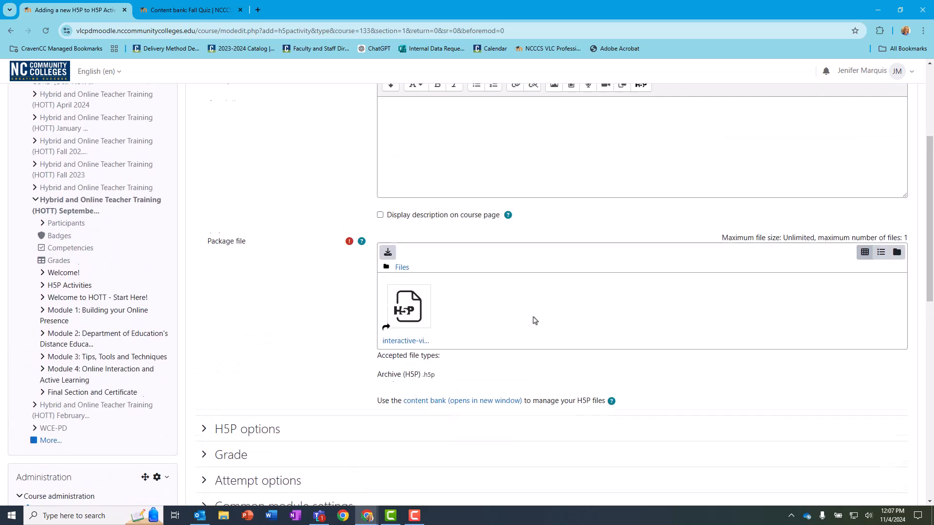
pyautogui.click(875, 114)
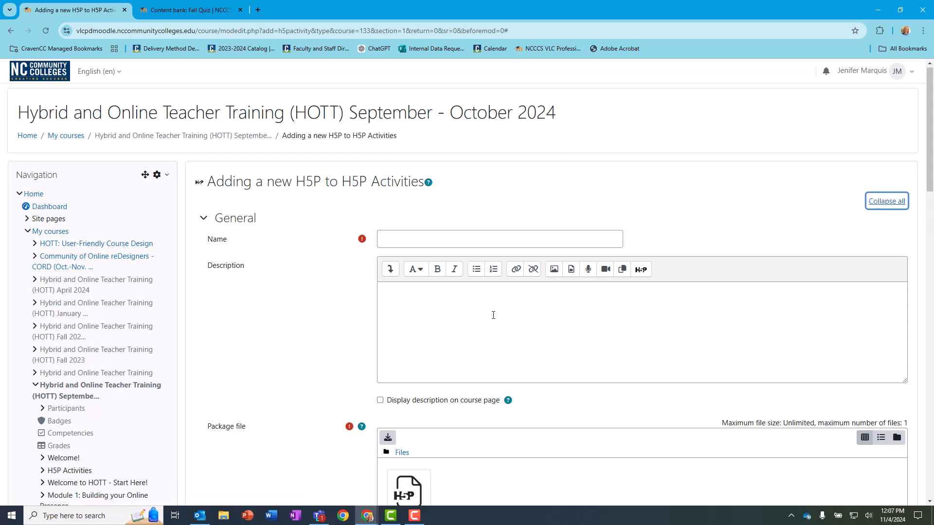
pyautogui.scroll(-6, 492, 313)
pyautogui.scroll(-2, 457, 346)
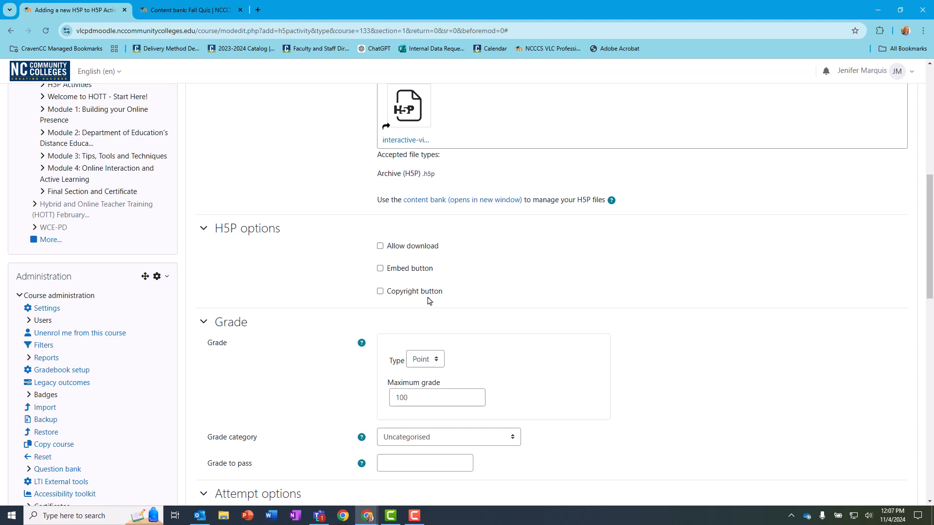
pyautogui.scroll(-4, 429, 300)
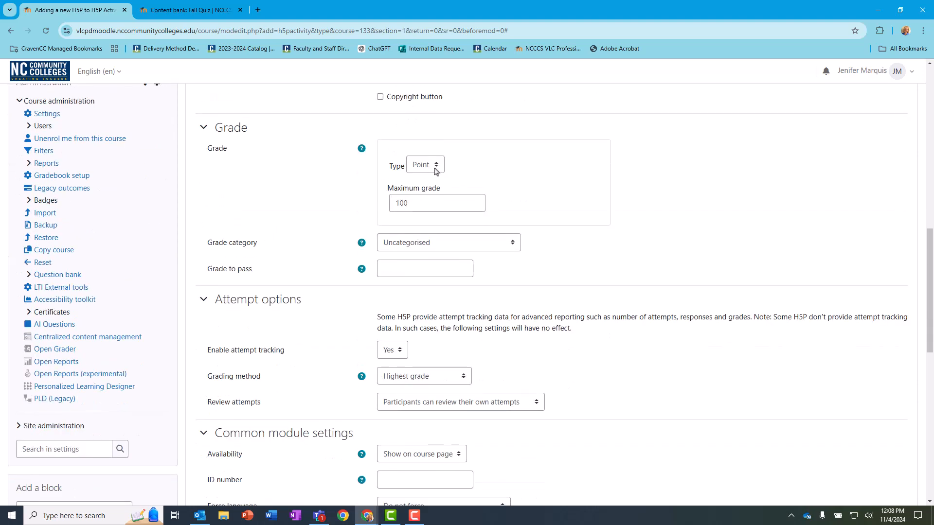
pyautogui.click(470, 247)
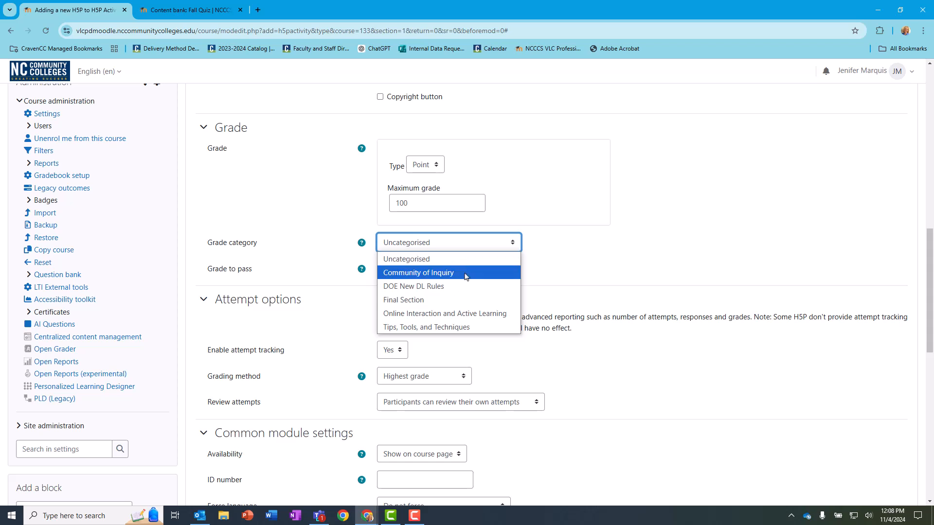
pyautogui.click(444, 313)
pyautogui.scroll(-2, 420, 195)
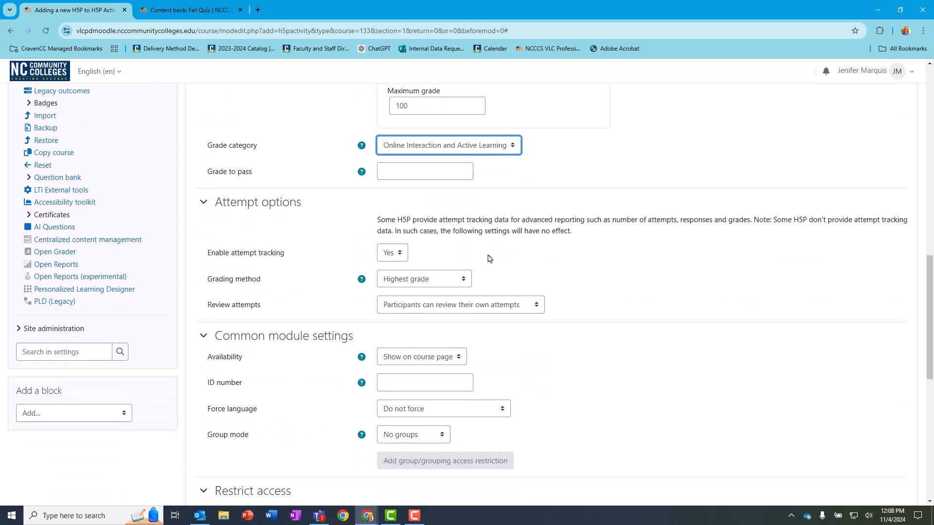
pyautogui.scroll(-1, 474, 242)
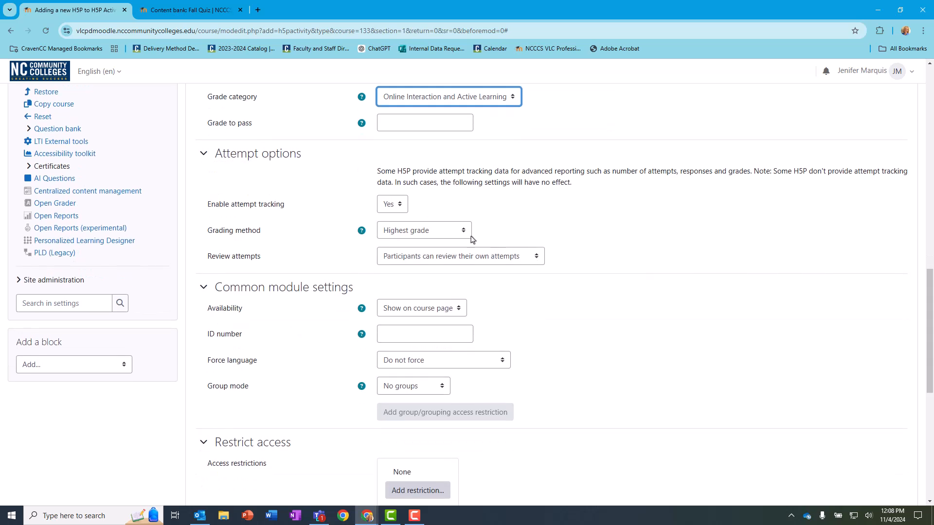
pyautogui.scroll(-7, 466, 256)
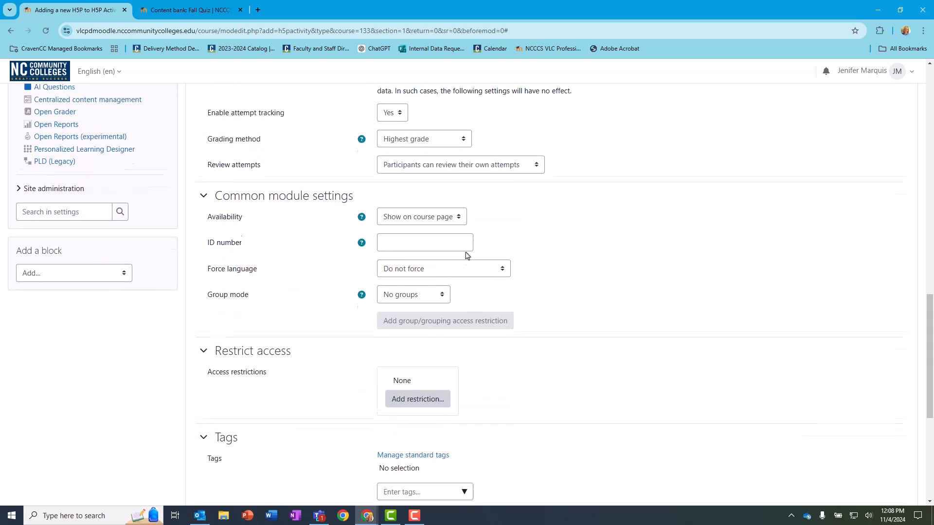
pyautogui.scroll(-1, 466, 255)
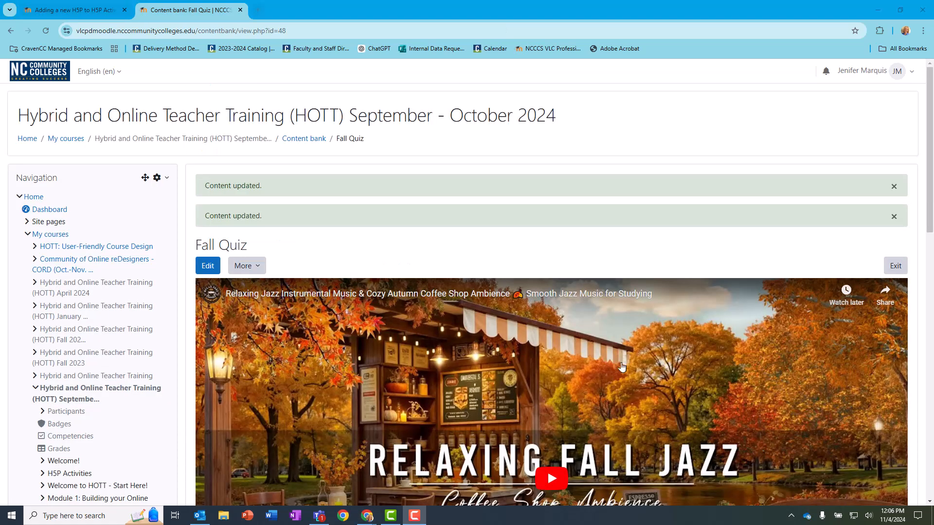
pyautogui.scroll(-6, 622, 367)
pyautogui.scroll(1, 621, 367)
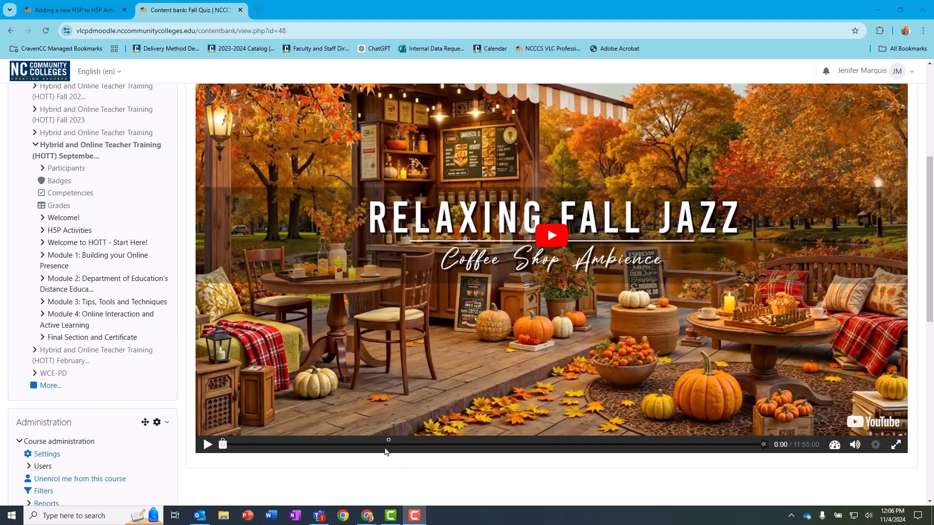
pyautogui.scroll(2, 682, 444)
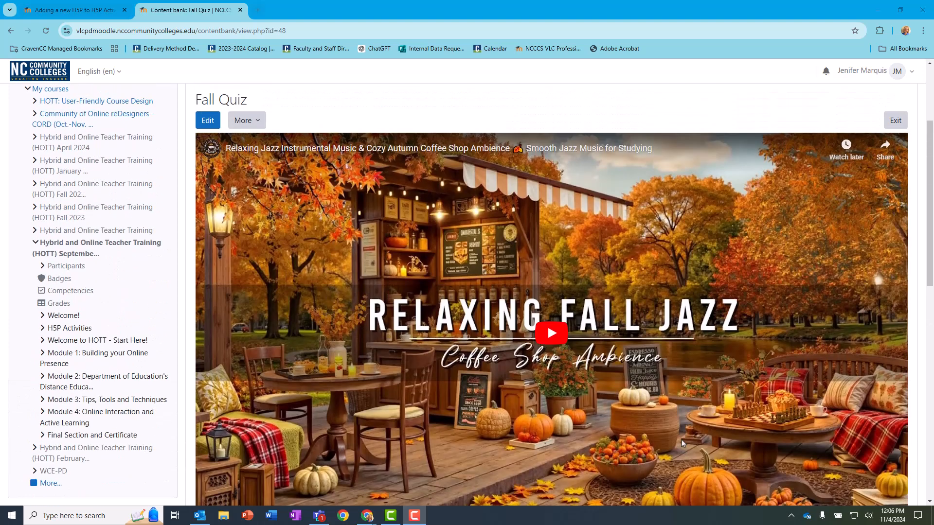
pyautogui.scroll(-1, 651, 437)
pyautogui.scroll(1, 499, 355)
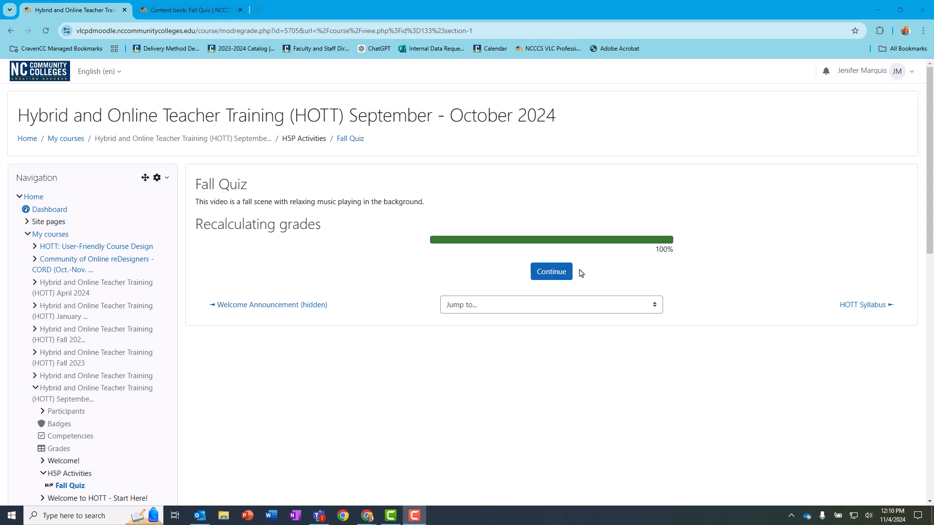
# Continue past the grade recalculation to the course page and open the Fall Quiz activity under H5P Activities
pyautogui.click(555, 275)
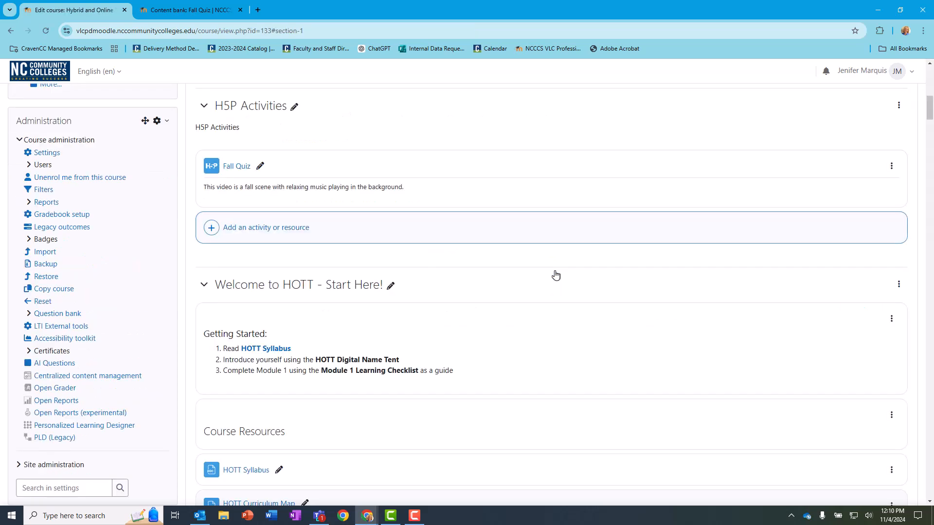
pyautogui.scroll(2, 555, 275)
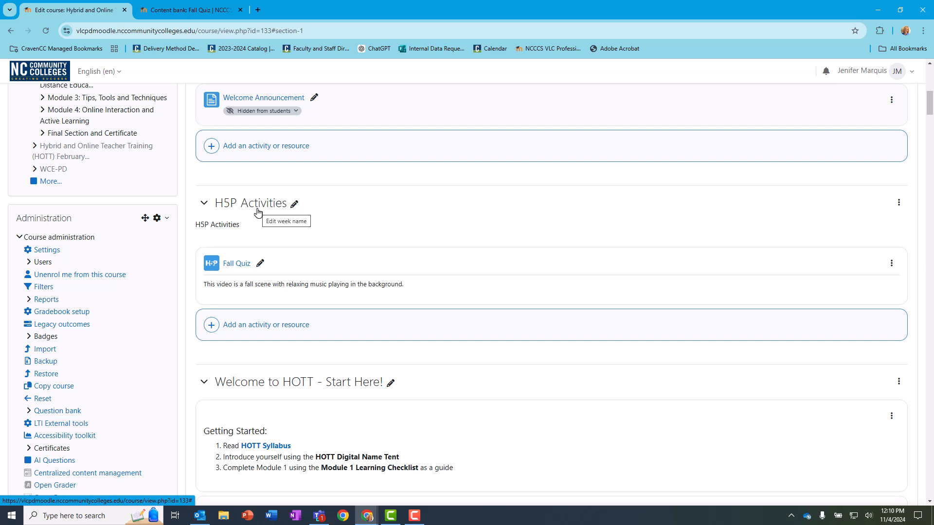
pyautogui.click(239, 263)
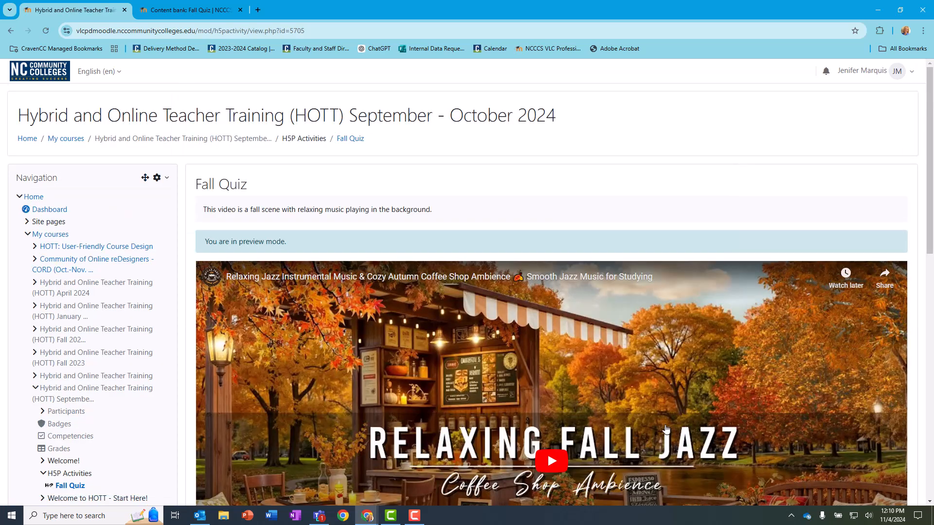
pyautogui.scroll(-4, 682, 436)
pyautogui.scroll(-2, 664, 427)
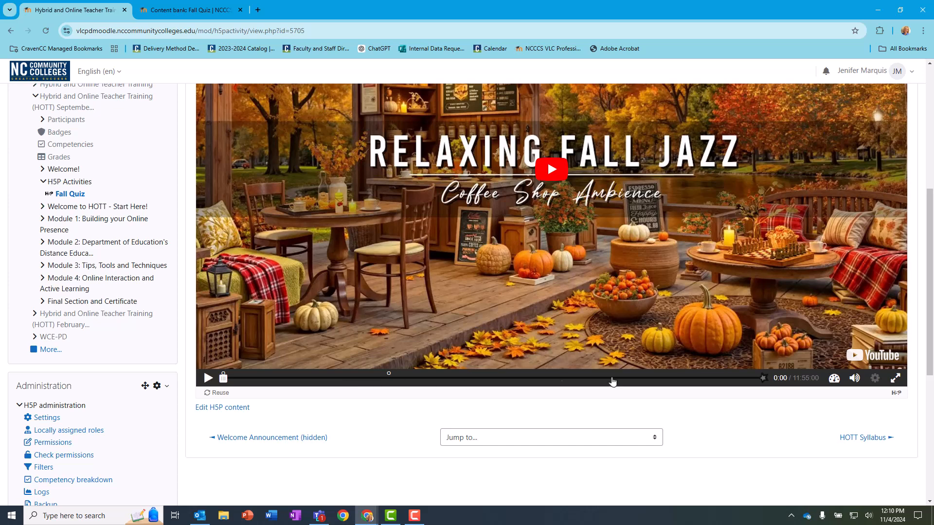